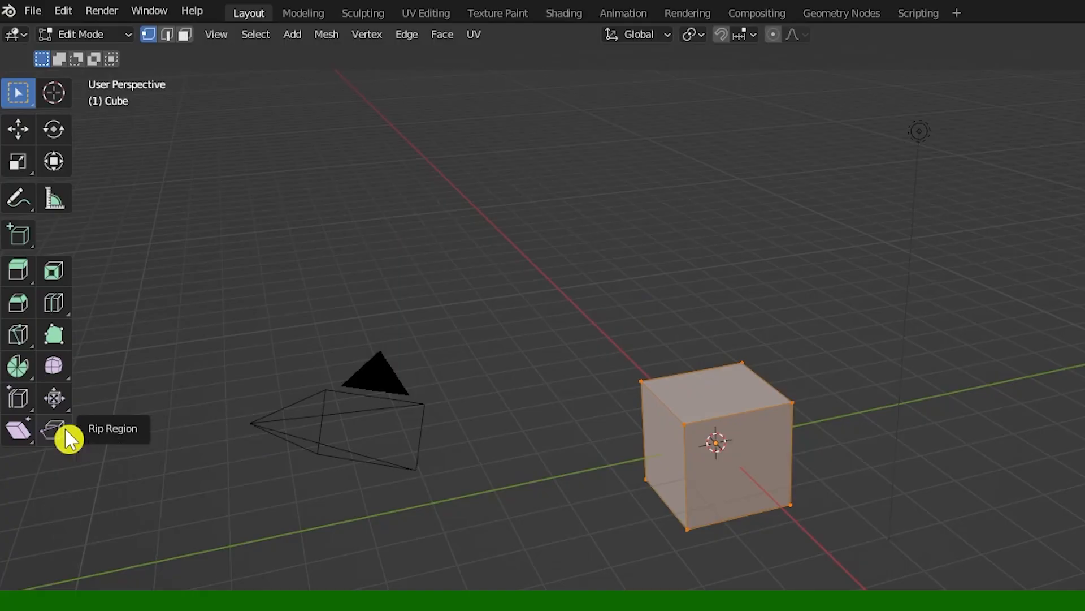
Activate the Rip Region tool and select only the cube's nearest upper corner vertex.
click(39, 281)
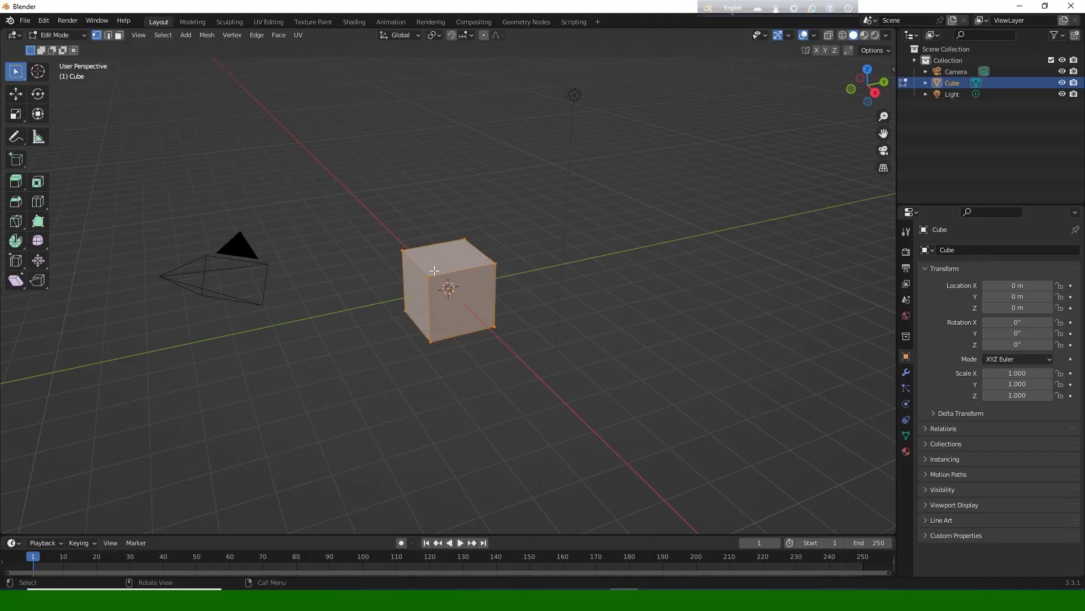
scroll(425, 269, up, 7)
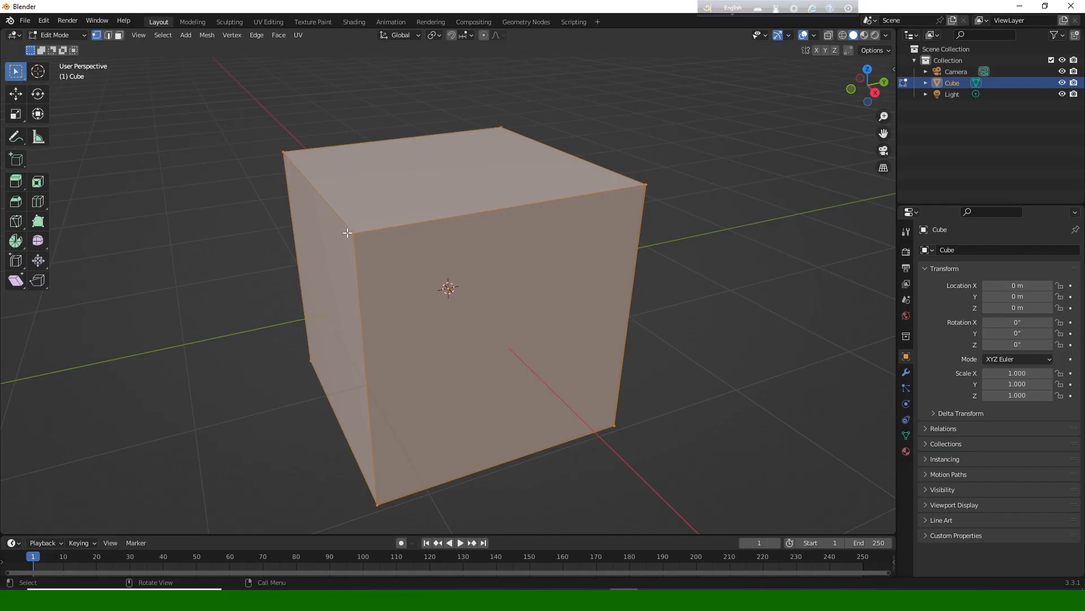
click(40, 281)
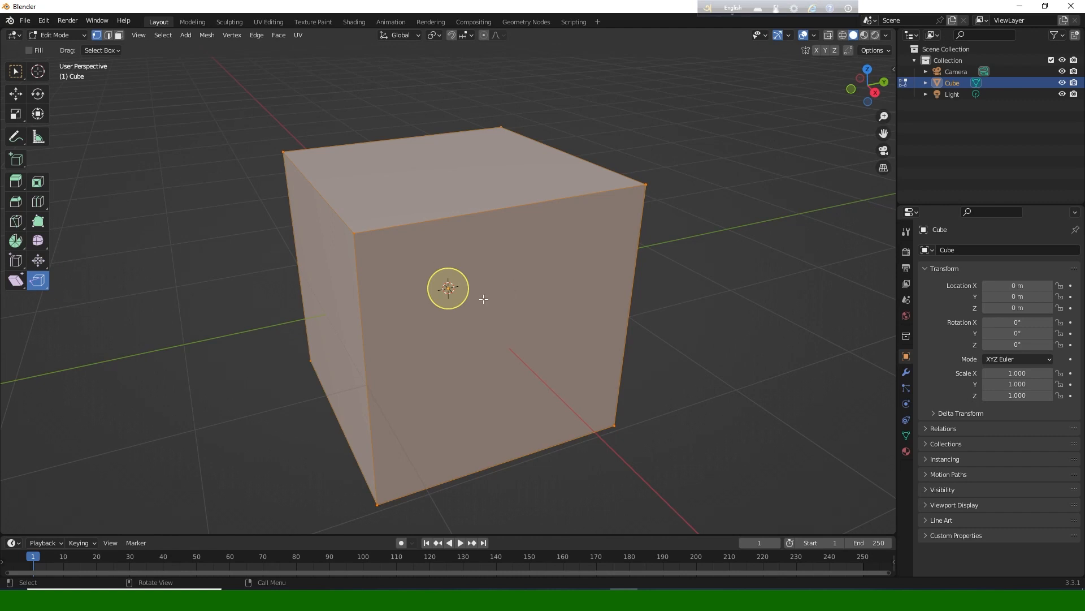
click(353, 233)
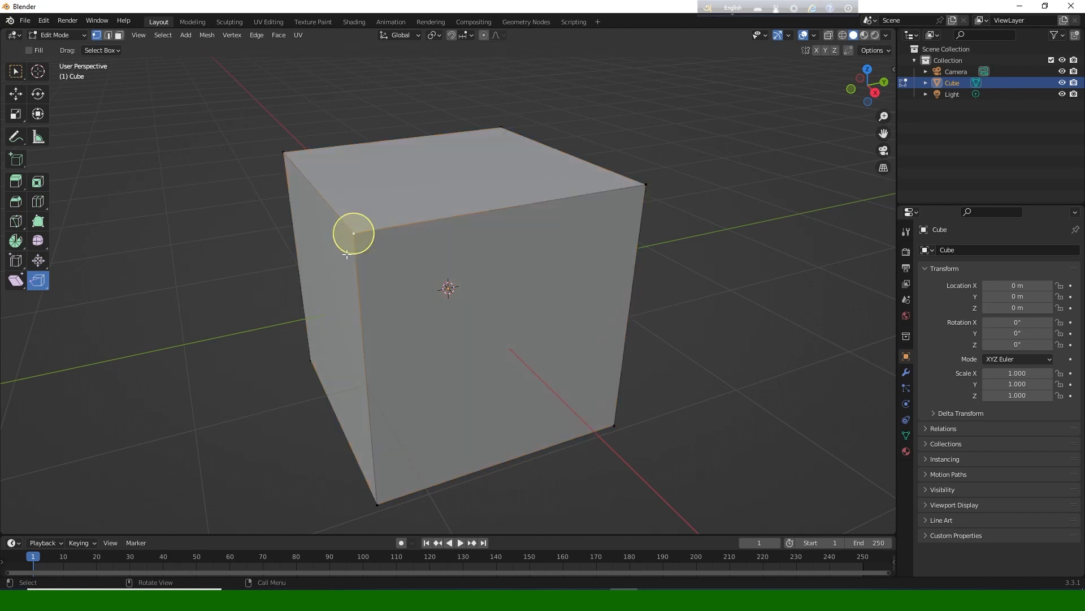
Try ripping the selected corner vertex upward so the top face's corner separates from the side faces, and undo the rip.
scroll(339, 229, up, 5)
middle_drag(345, 229, 364, 242)
scroll(325, 315, up, 3)
middle_drag(323, 317, 424, 287)
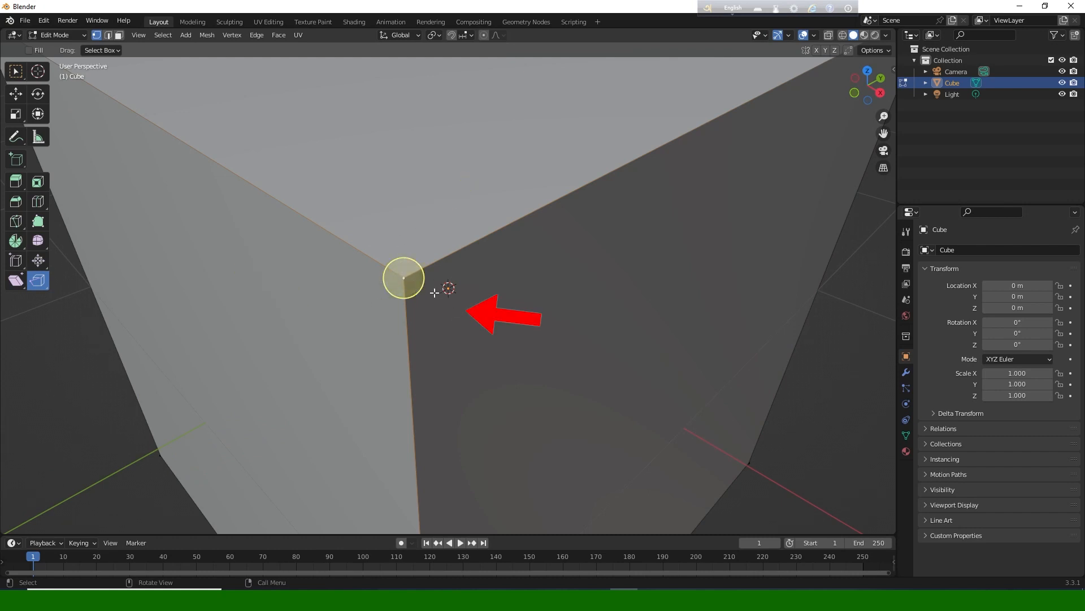
scroll(423, 258, down, 5)
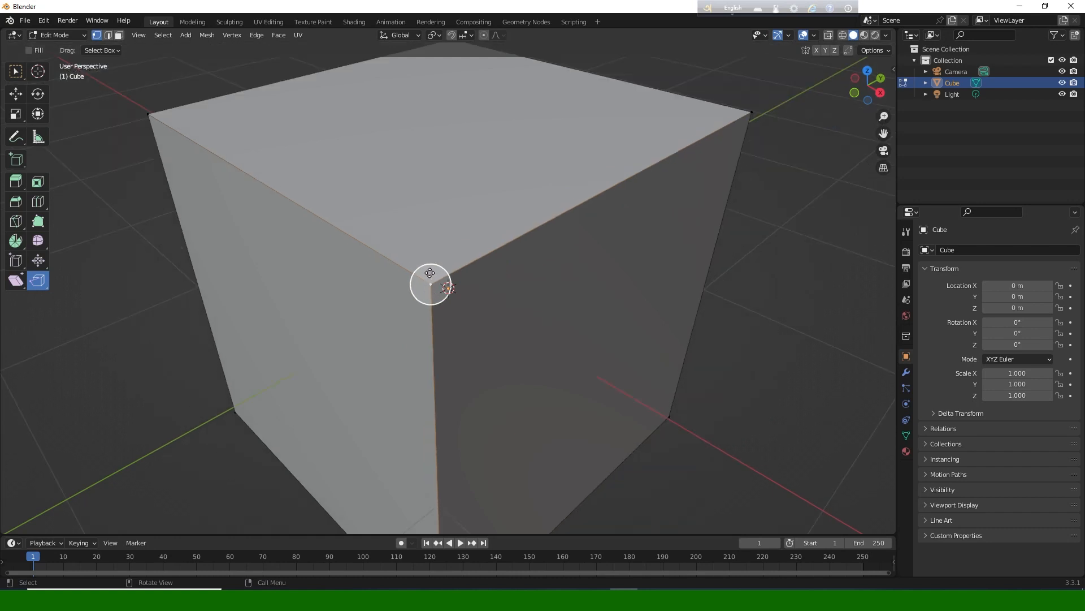
key(v)
click(444, 133)
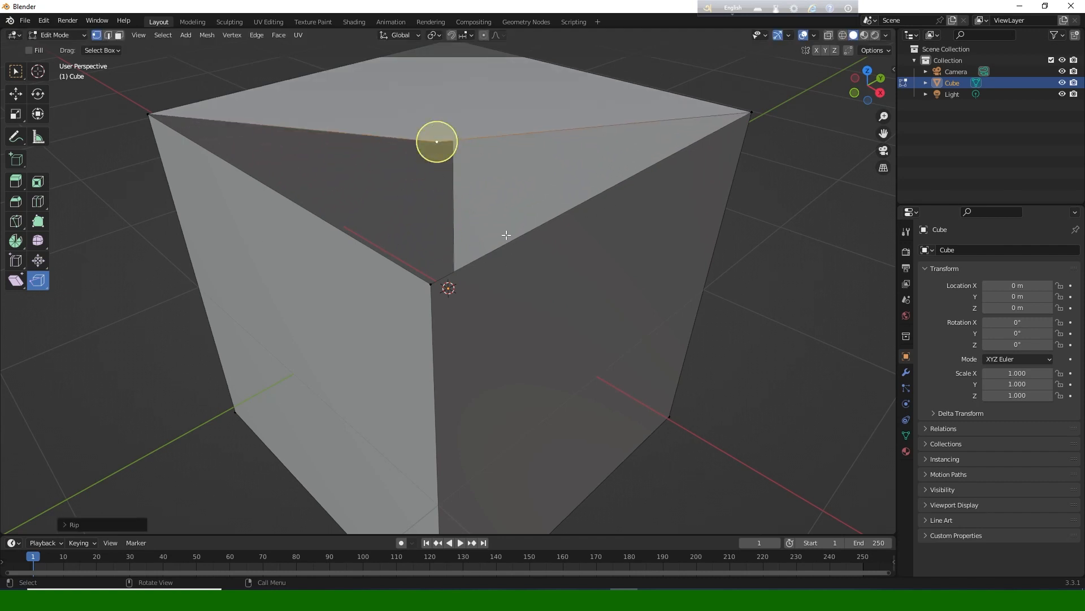
key(ctrl+z)
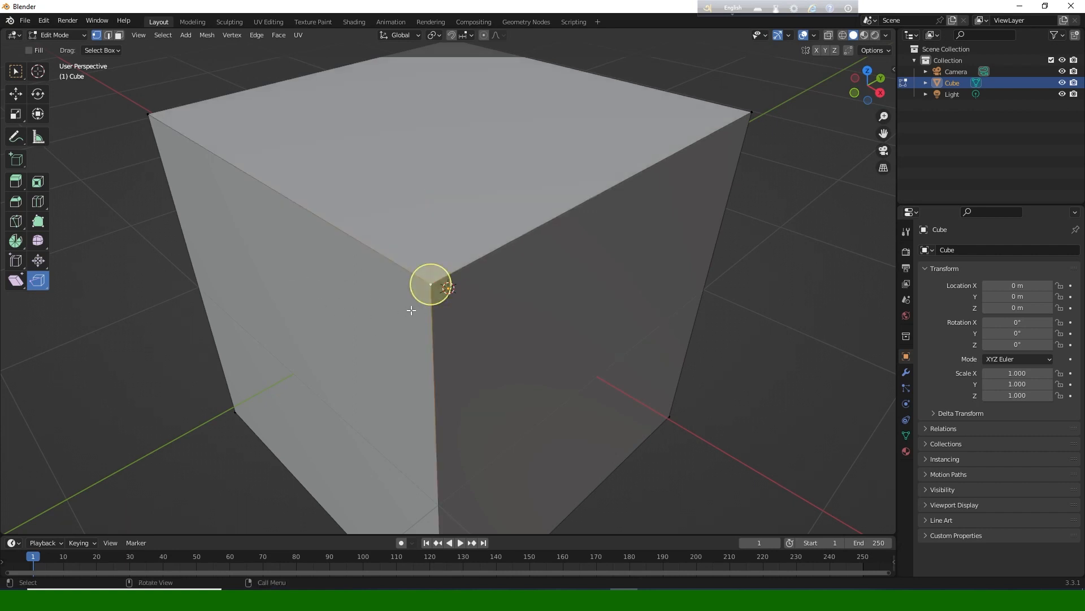
Try ripping the corner vertex outward with each of the two adjoining side faces, undoing each rip.
drag(420, 289, 243, 352)
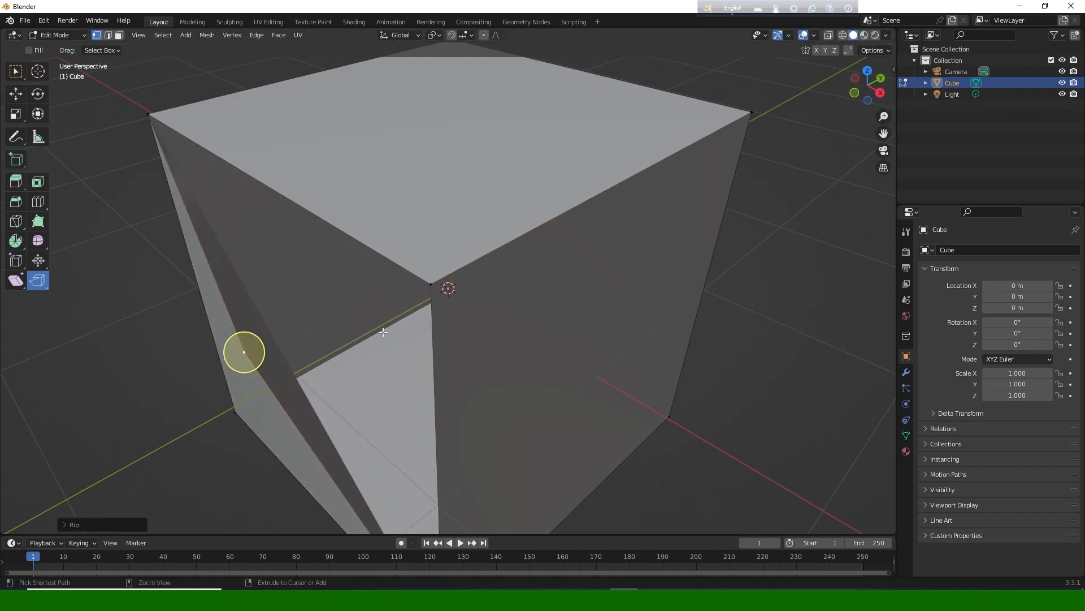
key(ctrl+z)
drag(438, 291, 648, 367)
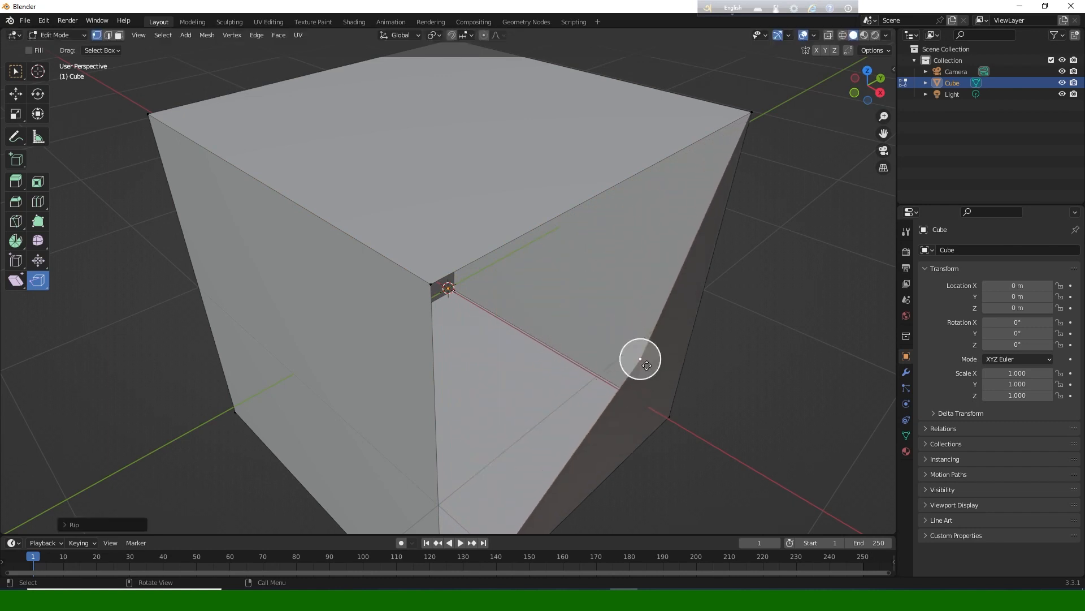
key(ctrl+z)
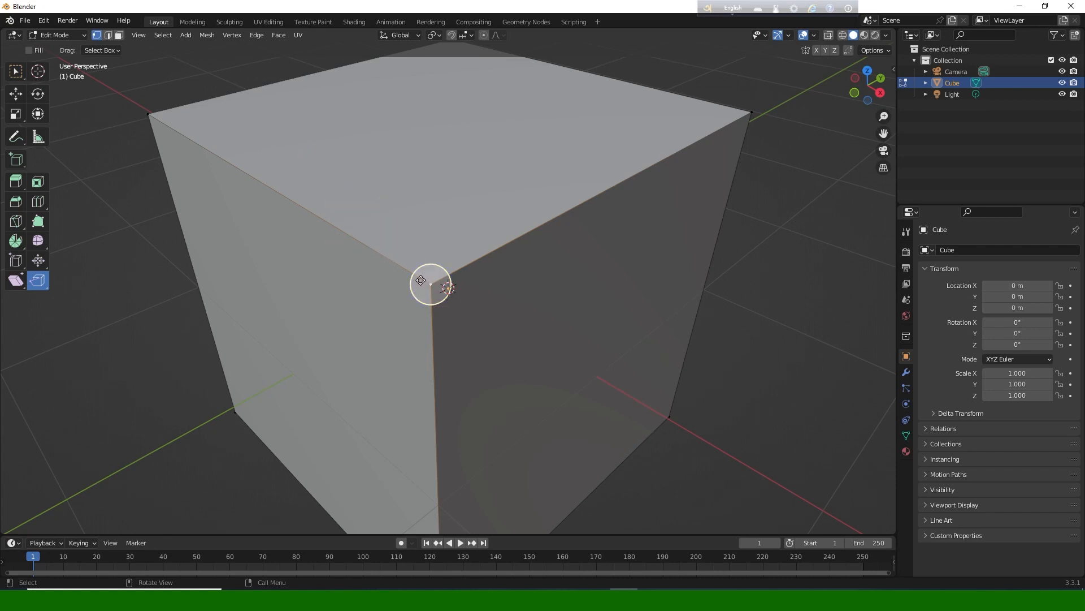
Try ripping the corner vertex diagonally across its two upper edges and down its vertical edge, undoing each rip.
drag(421, 278, 307, 193)
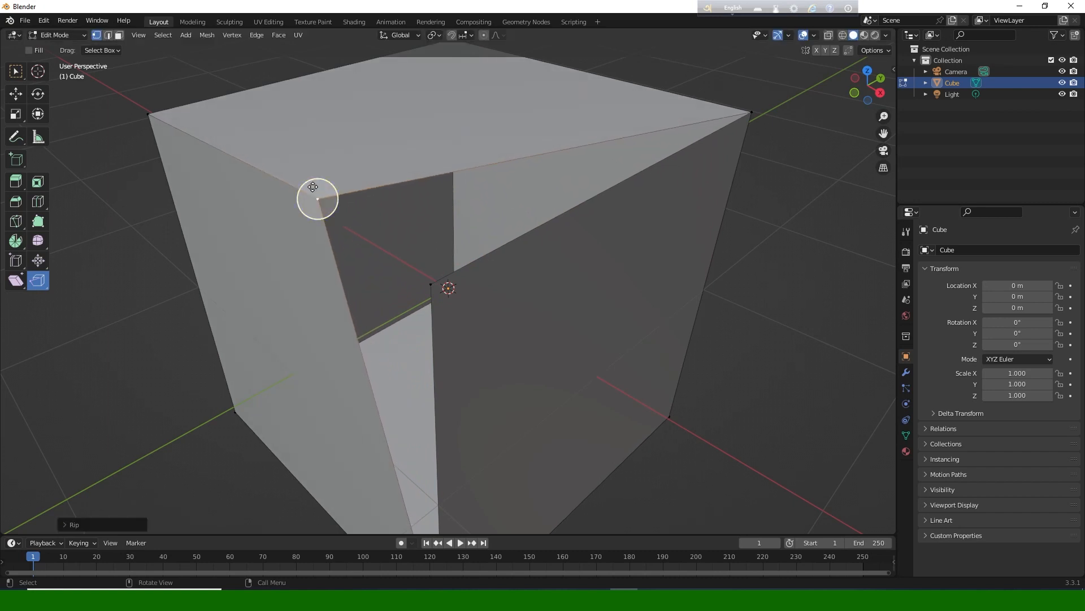
key(ctrl+z)
drag(441, 281, 517, 206)
key(ctrl+z)
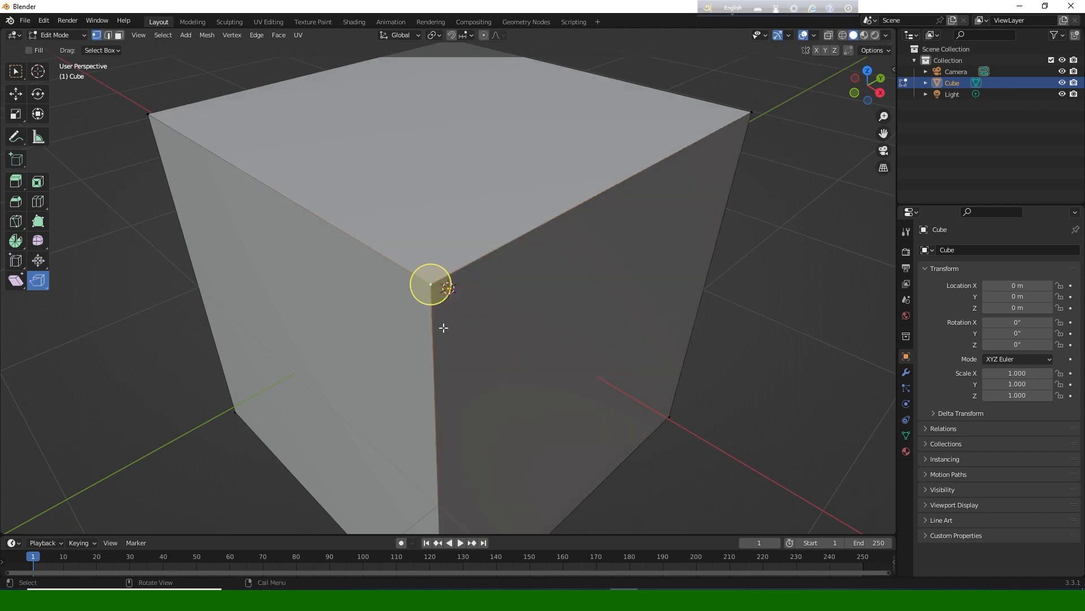
drag(433, 294, 435, 375)
key(ctrl+z)
Switch to edge selection and select the upper edge shared by the cube's top face and its positive X side face.
click(109, 35)
click(598, 192)
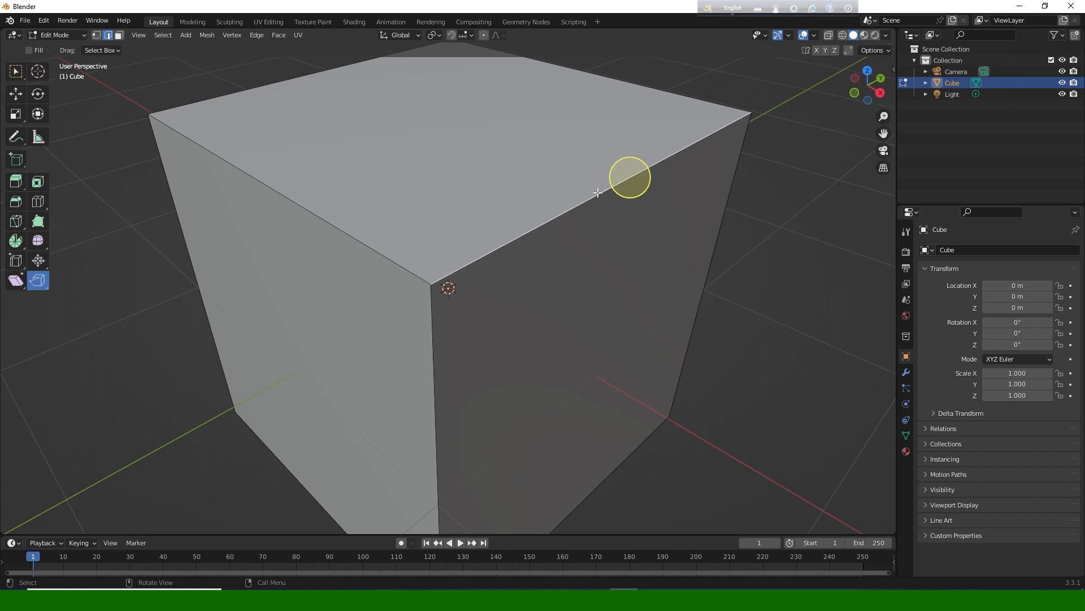
middle_drag(624, 242, 579, 250)
scroll(578, 255, down, 1)
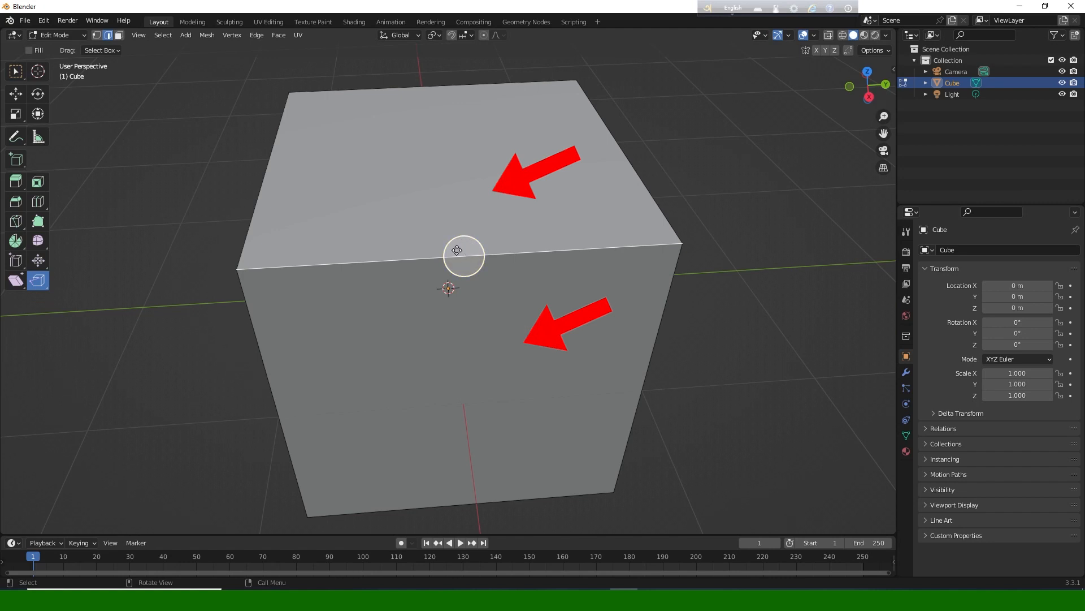
Try ripping the selected edge upward with the top face and downward with the side face, undoing both rips.
drag(466, 247, 471, 64)
key(ctrl+z)
drag(466, 266, 474, 406)
middle_drag(590, 358, 379, 259)
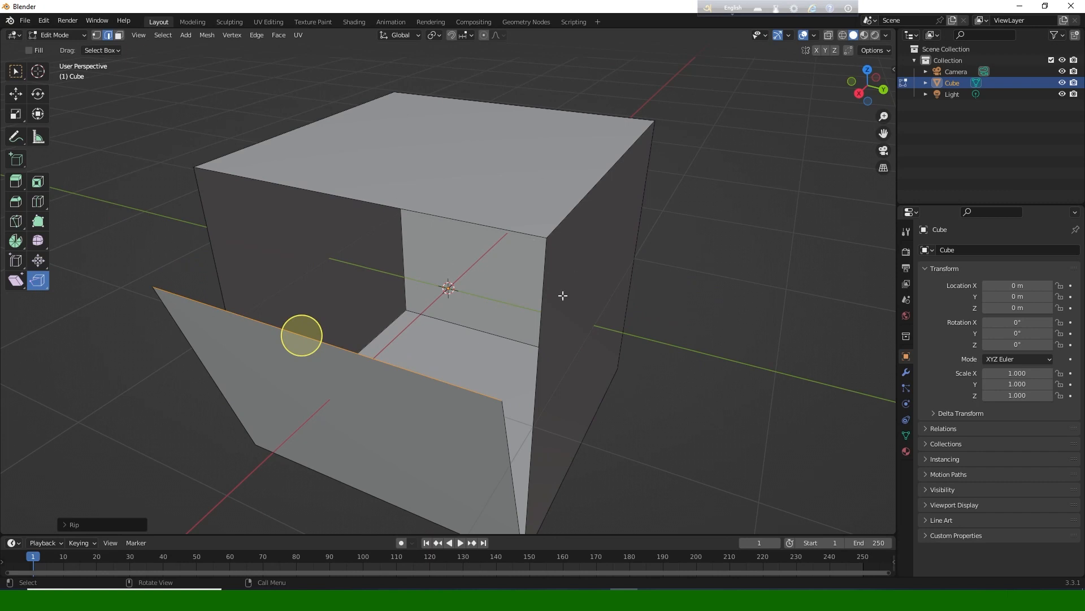
key(ctrl+z)
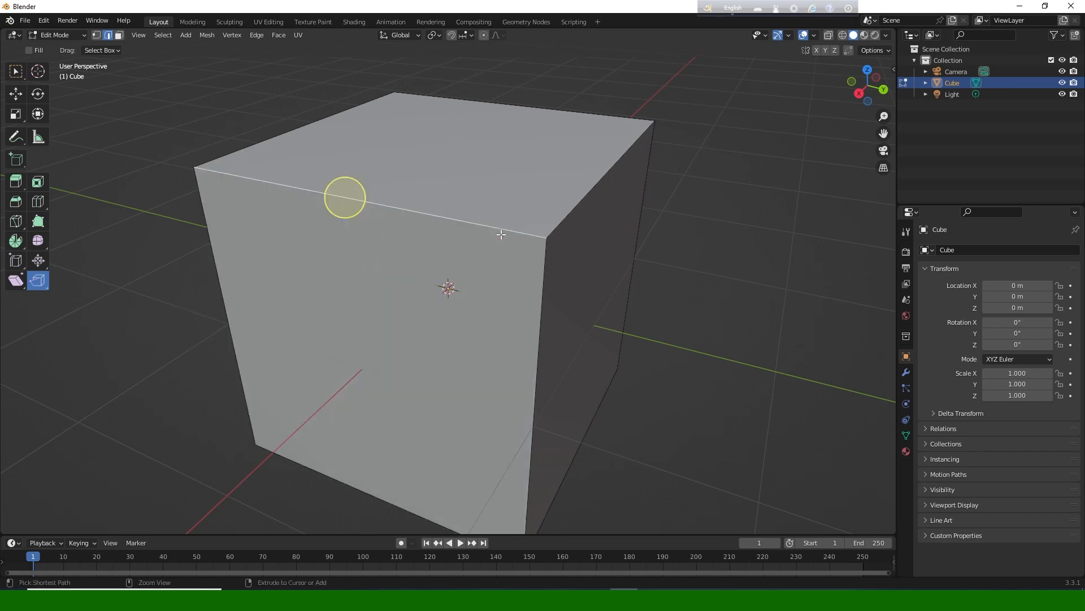
Delete all faces of the existing cube mesh and add a new cube in its place.
mouse_move(38, 280)
mouse_down()
mouse_move(103, 309)
mouse_move(34, 281)
mouse_up()
middle_drag(437, 217, 436, 213)
key(a)
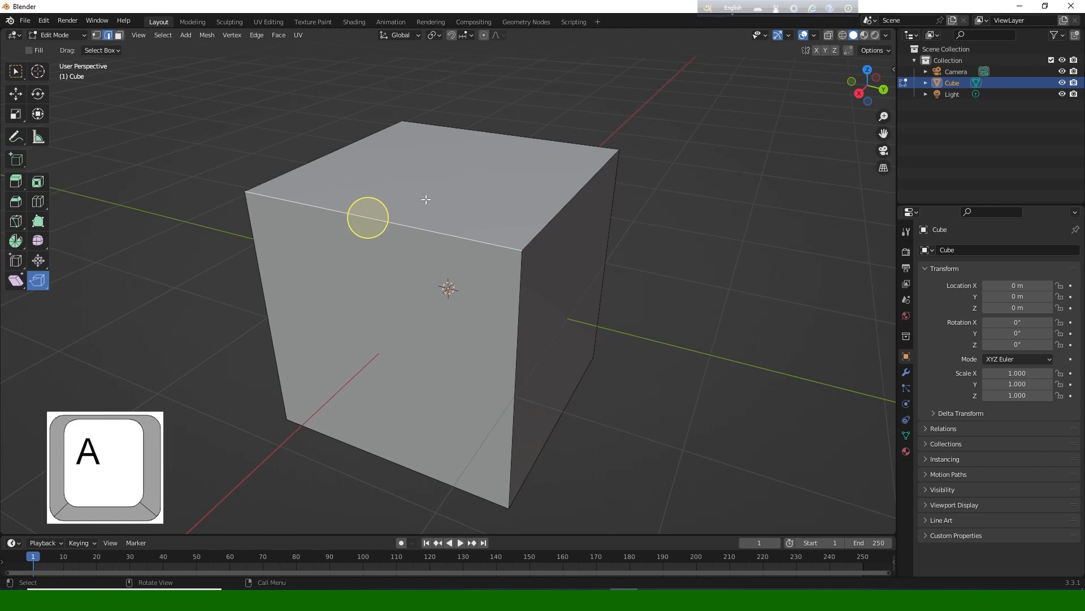
key(Delete)
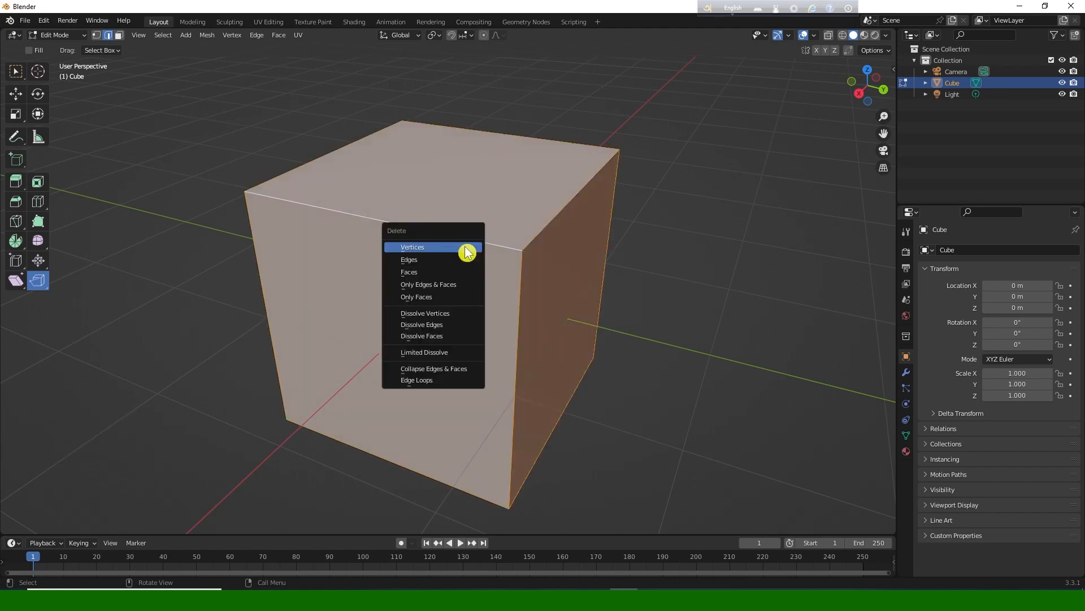
click(439, 272)
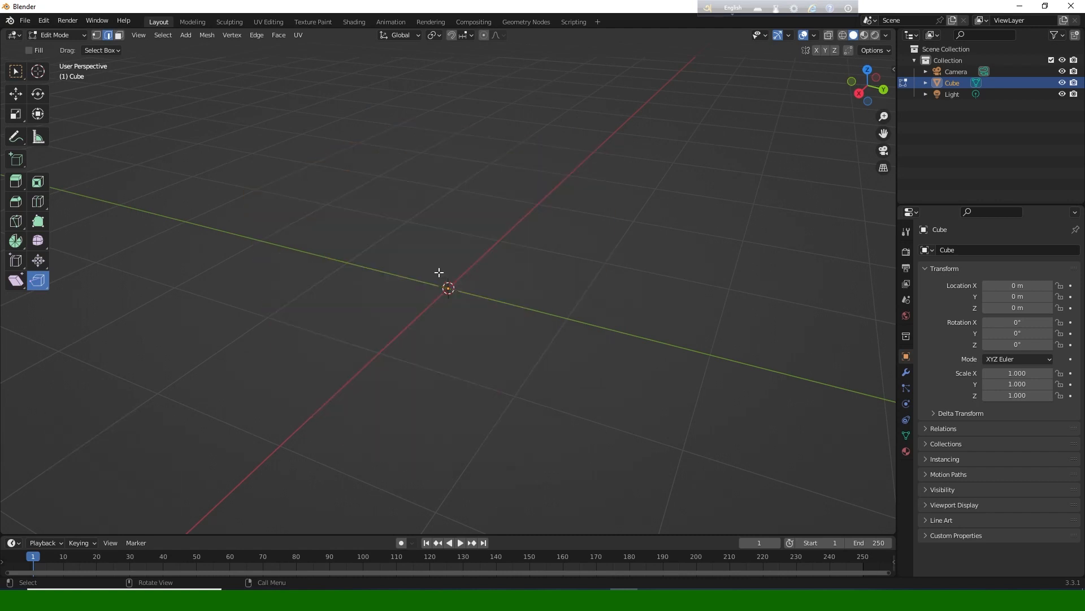
key(shift+a)
click(424, 288)
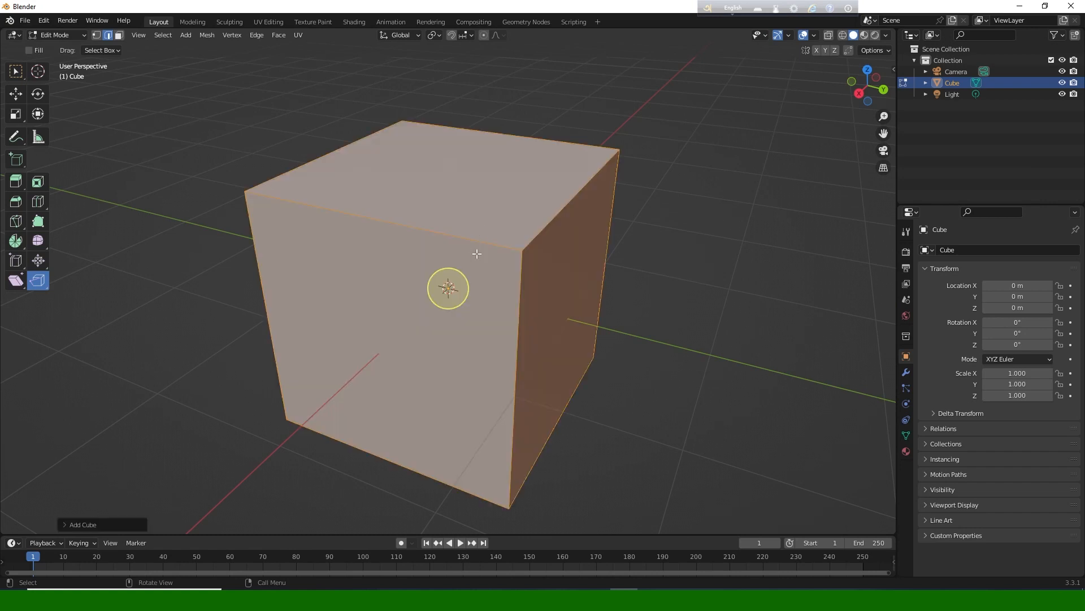
Switch to the Rip Edge tool and select the new cube's upper edge on its positive Y side.
scroll(477, 254, up, 2)
drag(44, 283, 106, 314)
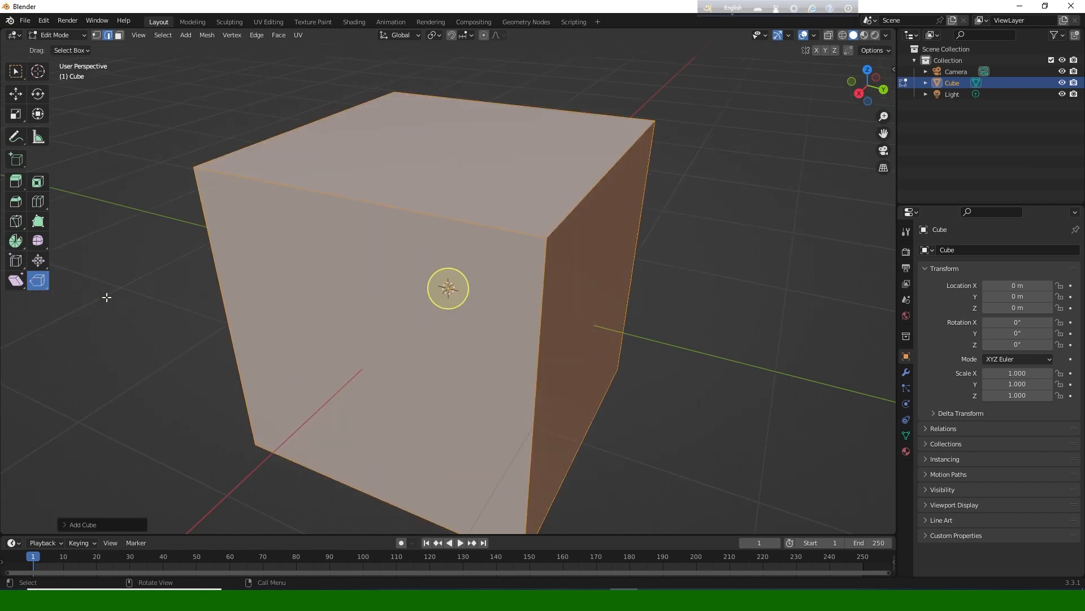
shift+click(97, 36)
middle_drag(681, 221, 620, 186)
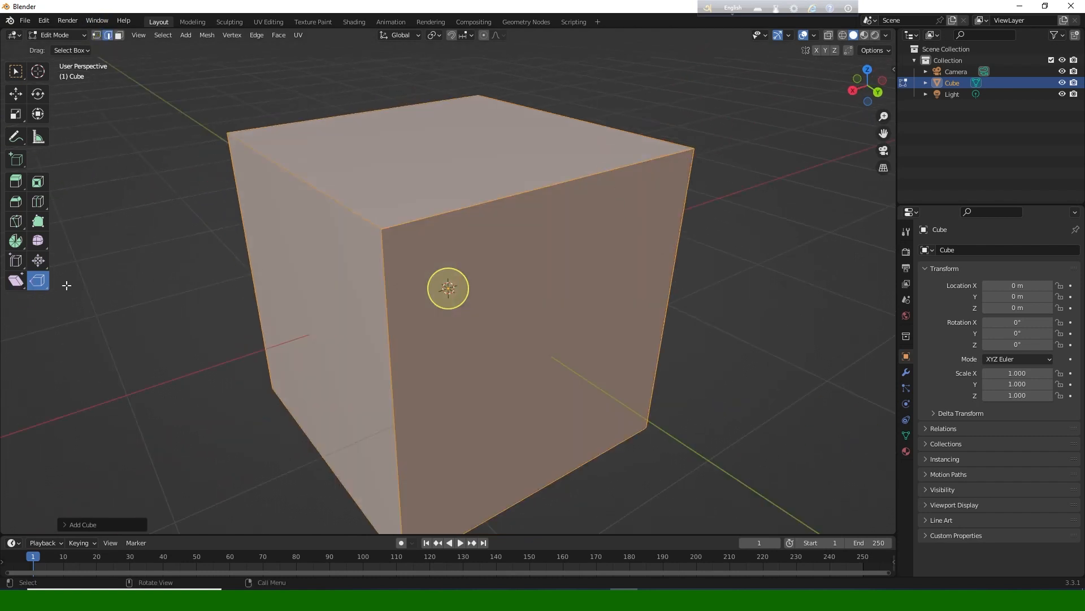
click(527, 192)
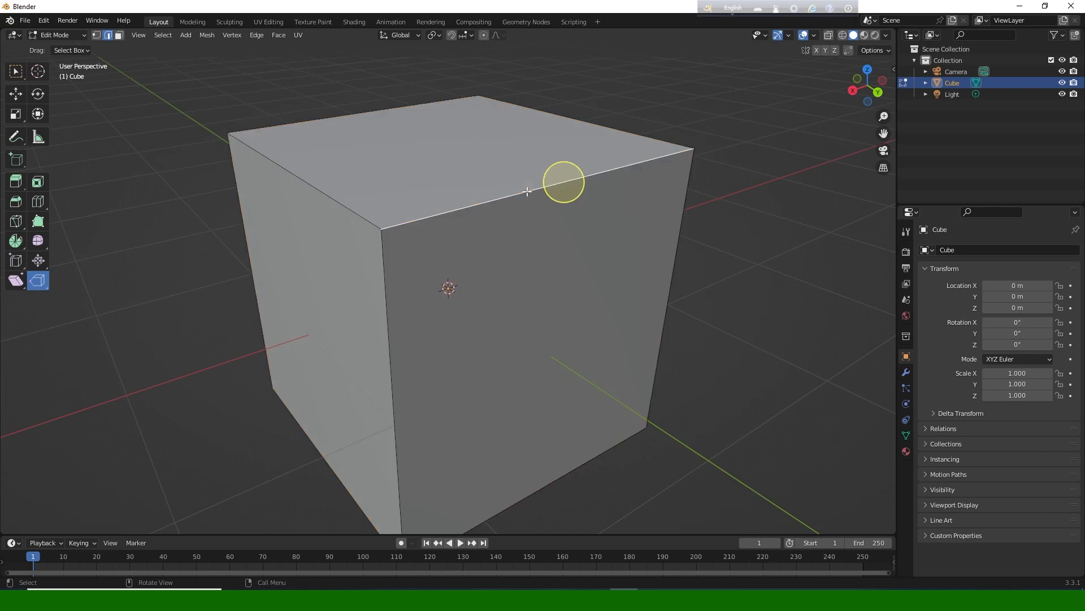
middle_drag(527, 192, 546, 271)
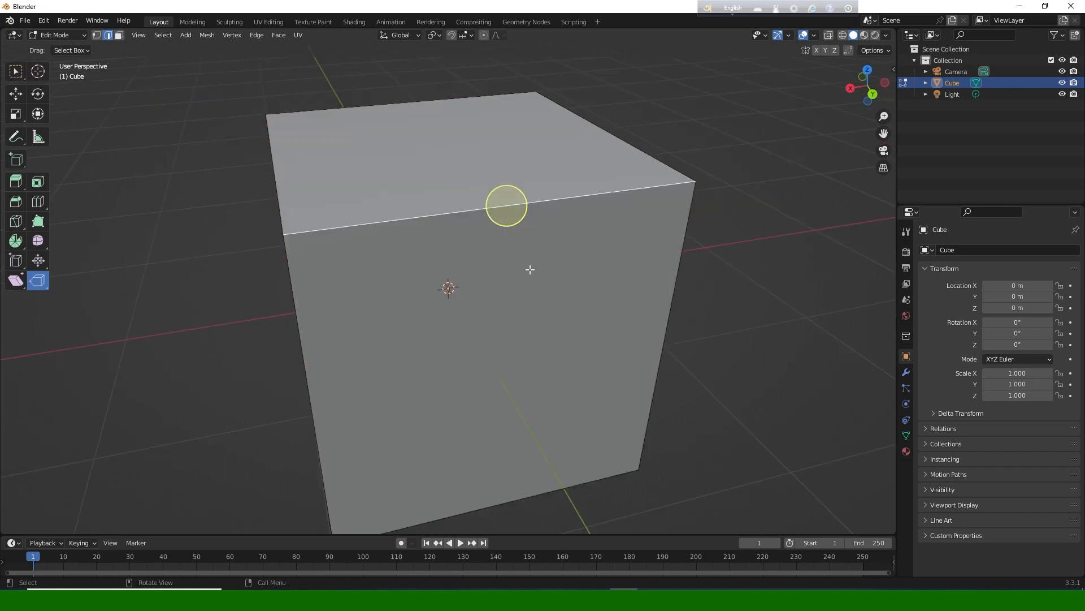
In top orthographic view, include Scale in the Increment snapping settings and turn snapping on.
key(g)
key(KP_7)
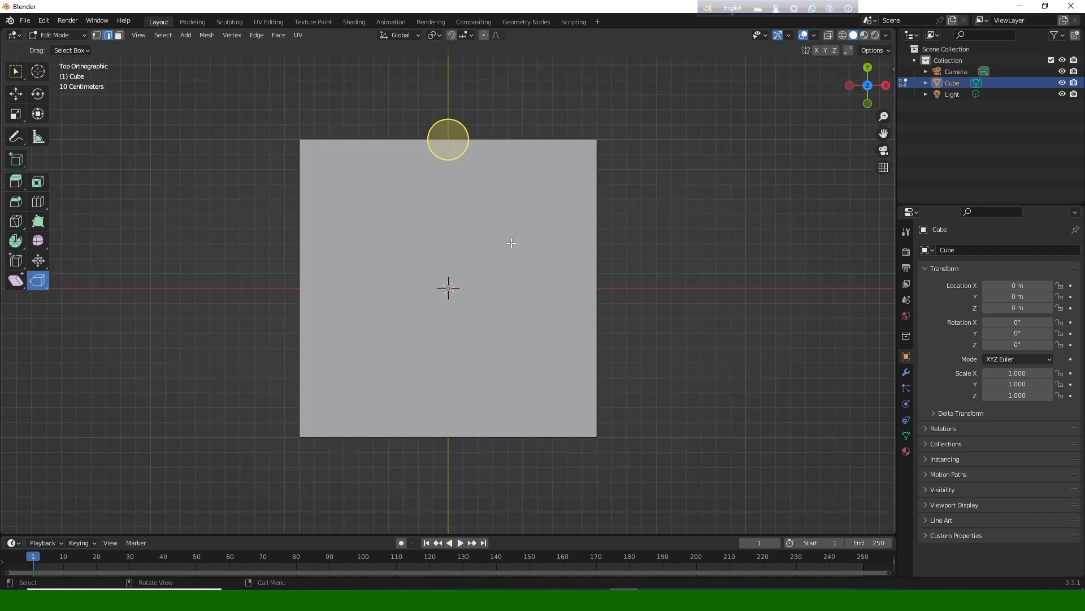
scroll(555, 229, down, 3)
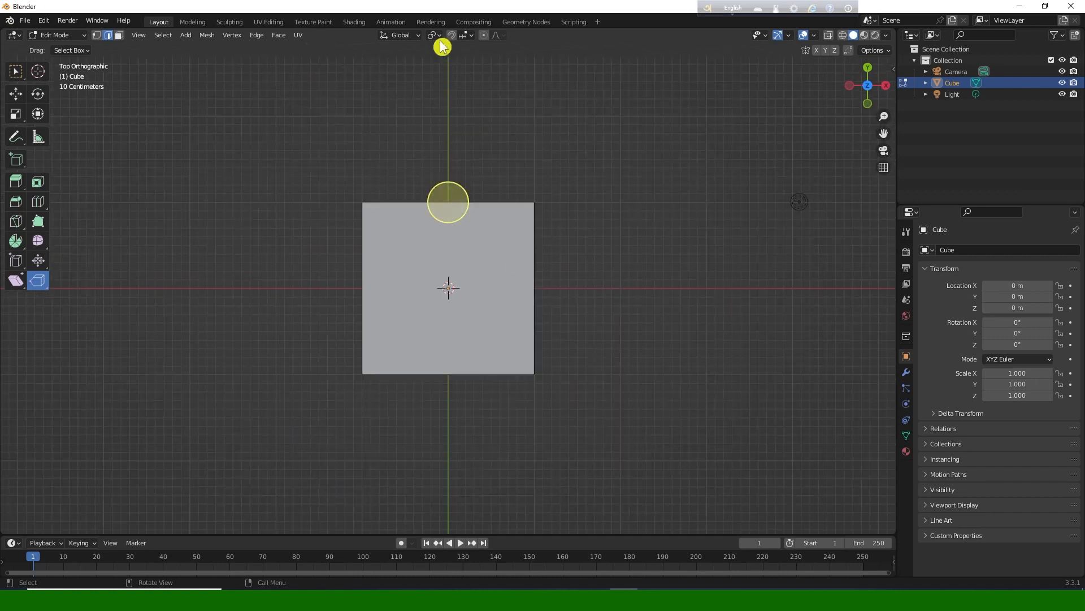
mouse_move(448, 195)
mouse_down()
mouse_move(447, 123)
mouse_move(472, 112)
mouse_move(429, 125)
mouse_move(404, 114)
mouse_move(455, 138)
mouse_move(443, 155)
mouse_move(453, 152)
mouse_move(450, 70)
mouse_move(448, 198)
mouse_up()
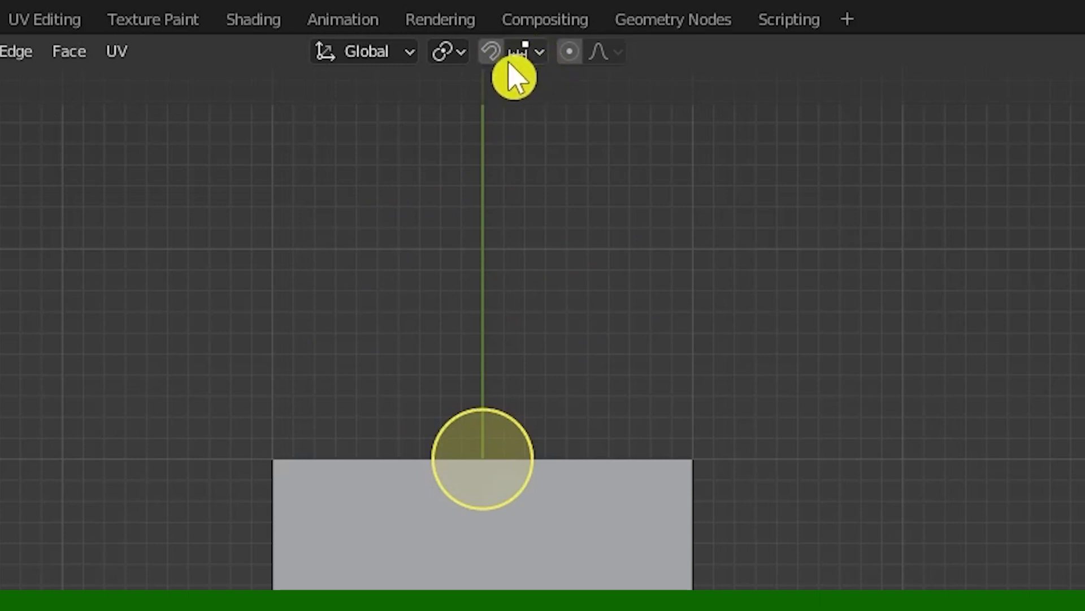
click(540, 52)
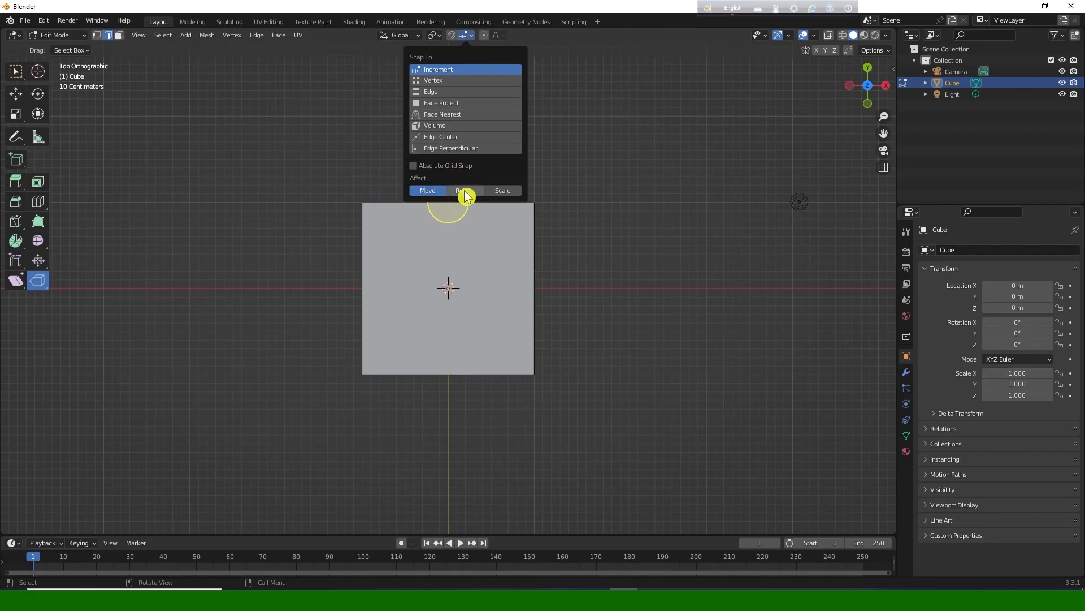
click(503, 192)
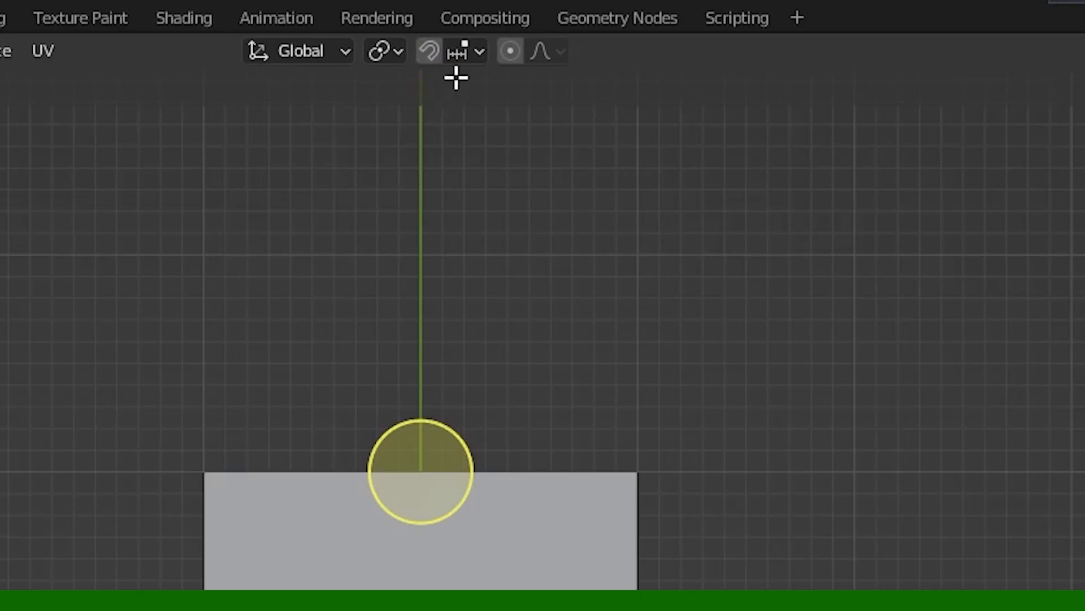
click(428, 52)
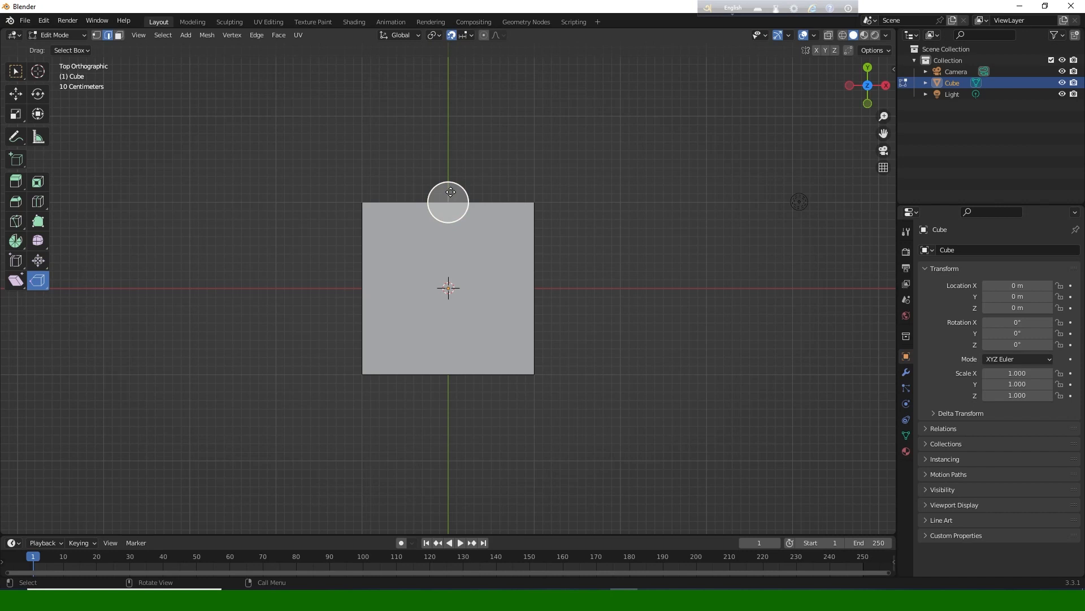
Extend the selected upper edge outward along the positive Y axis by one cube length, forming a flat face level with the top.
drag(450, 190, 452, 78)
scroll(451, 113, down, 2)
drag(450, 148, 447, 104)
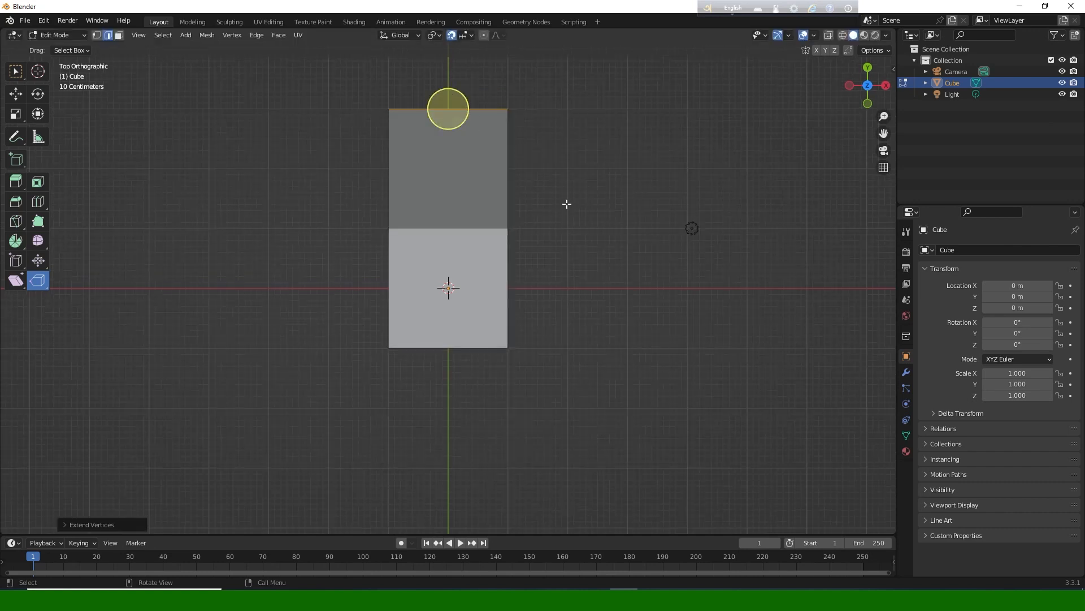
middle_drag(548, 238, 637, 165)
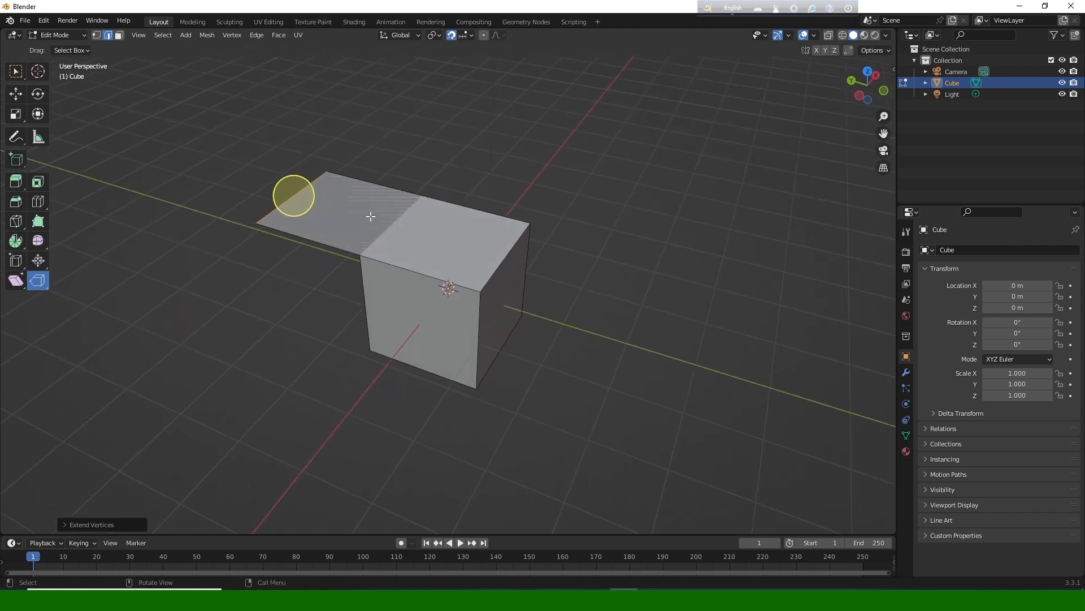
scroll(351, 206, up, 3)
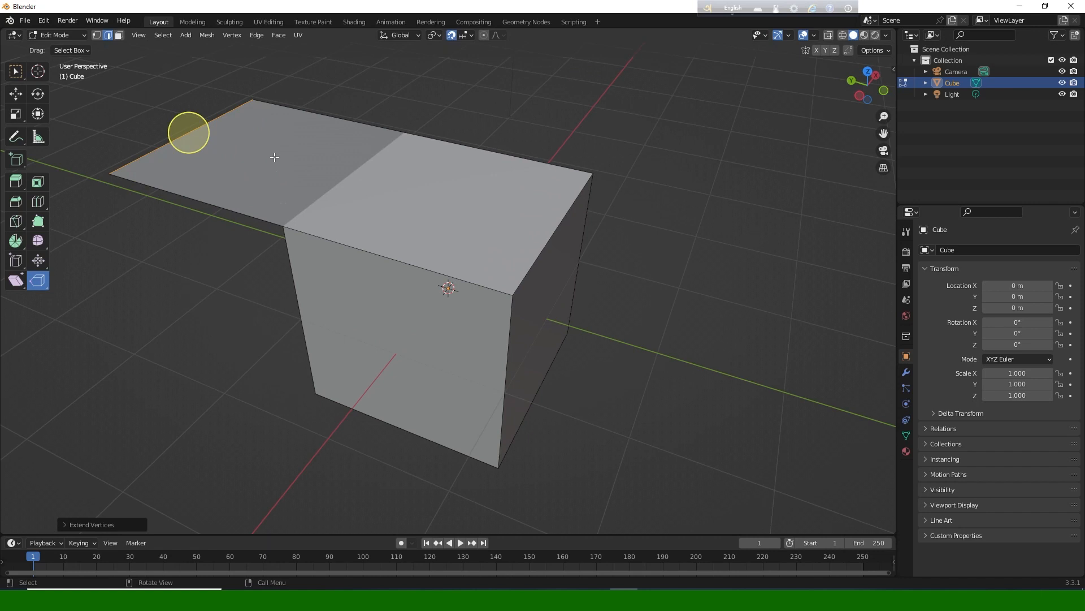
mouse_move(449, 120)
middle_down()
mouse_move(447, 130)
mouse_move(457, 124)
middle_up()
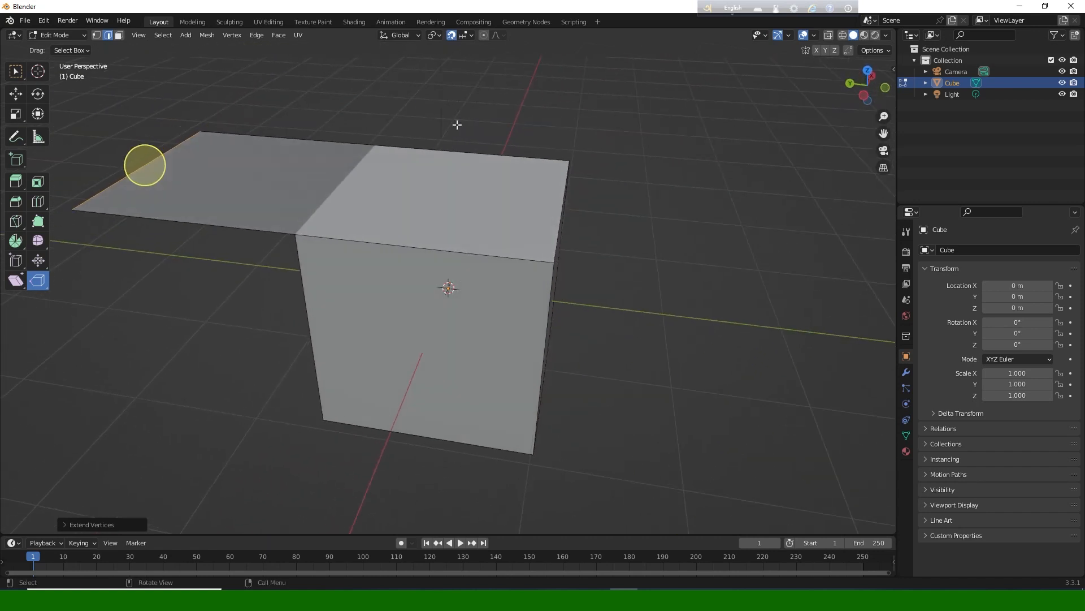
Switch to face selection and delete the extended top face of the cube to open it from above.
middle_drag(416, 204, 321, 164)
middle_drag(300, 211, 281, 239)
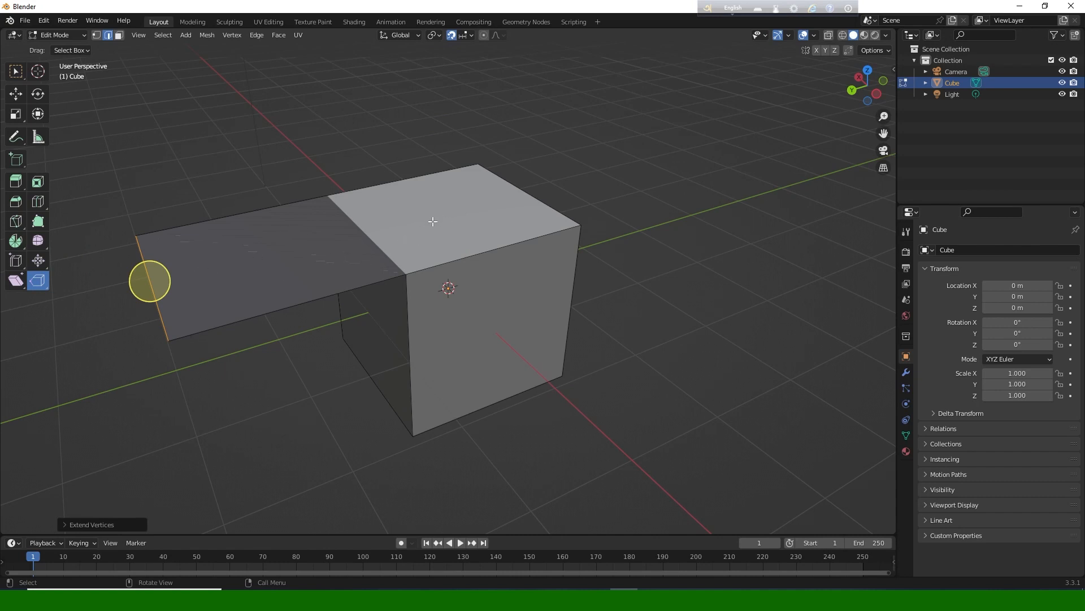
middle_drag(433, 221, 398, 270)
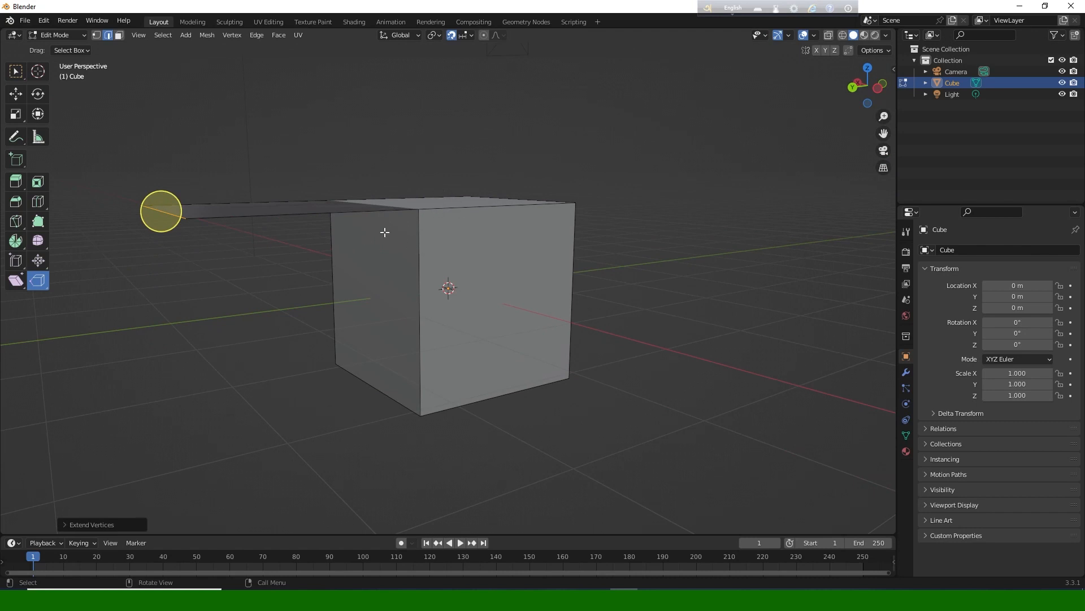
middle_drag(456, 219, 316, 156)
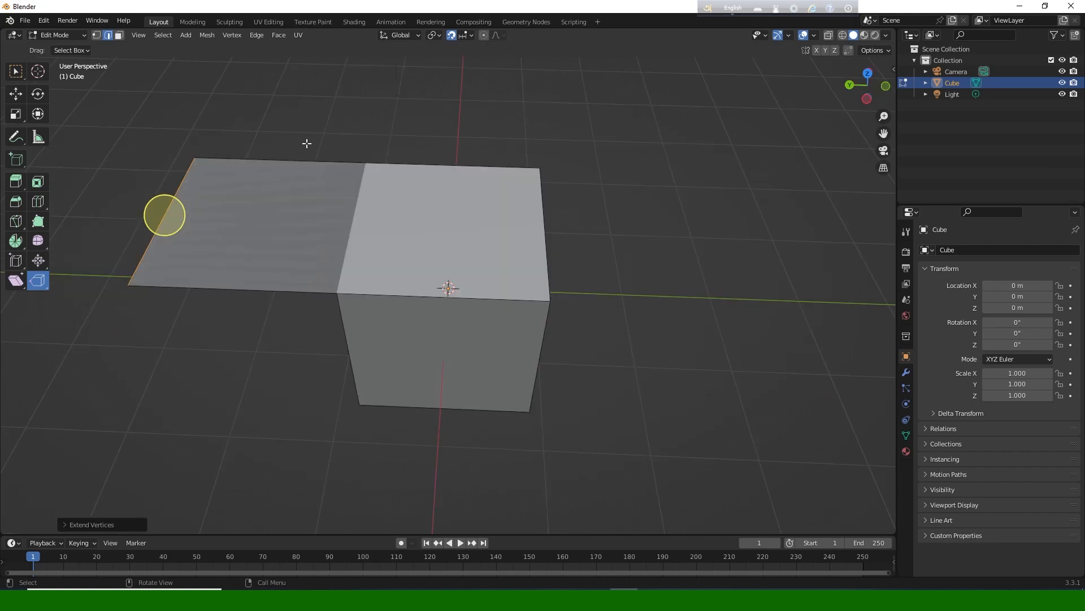
middle_drag(384, 321, 437, 317)
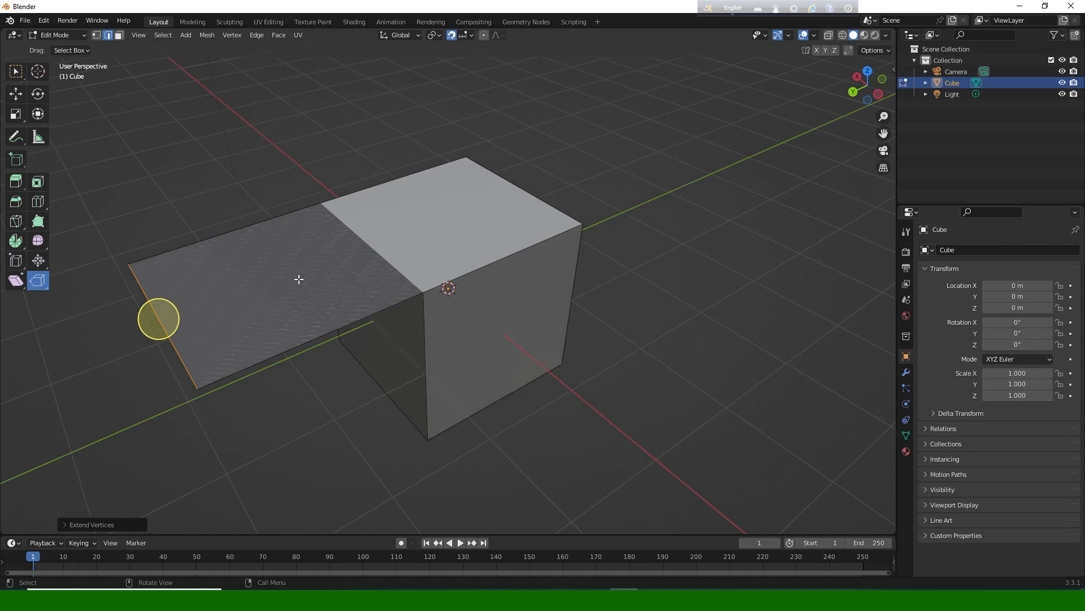
click(120, 35)
click(484, 215)
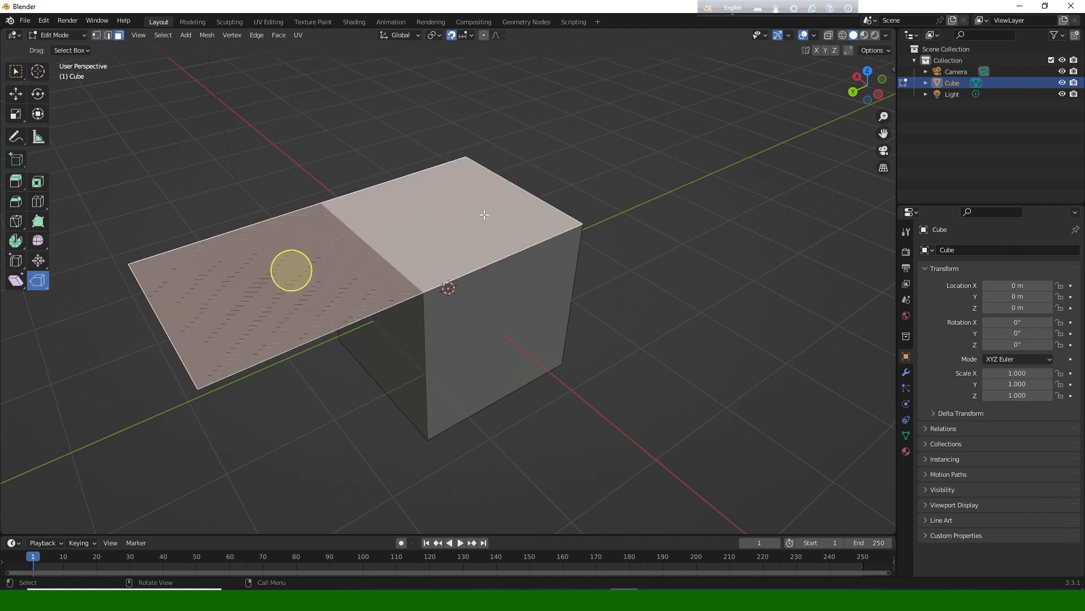
key(f)
click(452, 236)
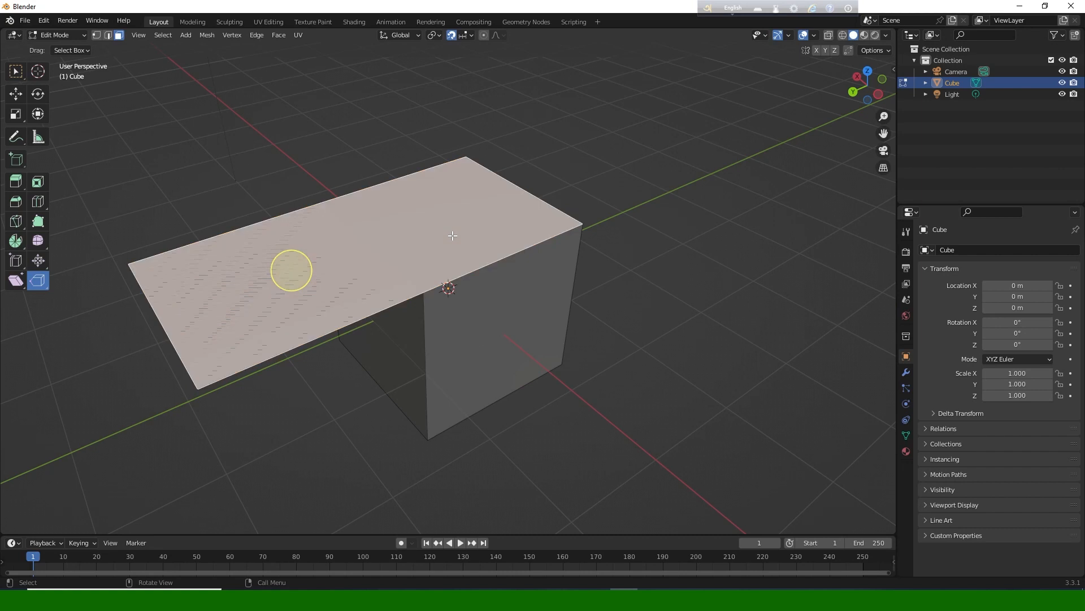
key(x)
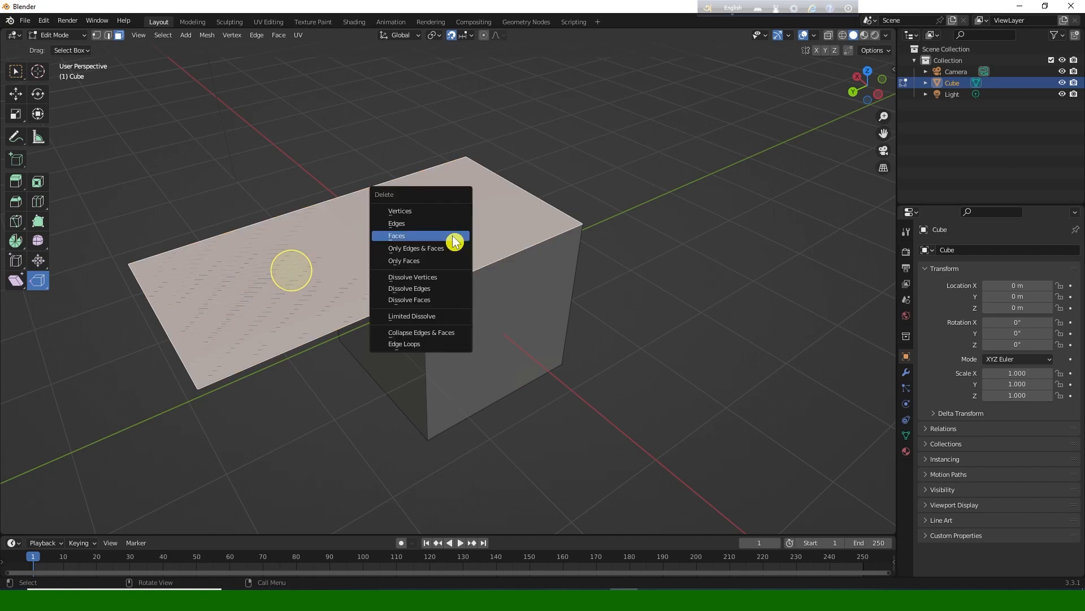
click(450, 237)
middle_drag(486, 235, 411, 236)
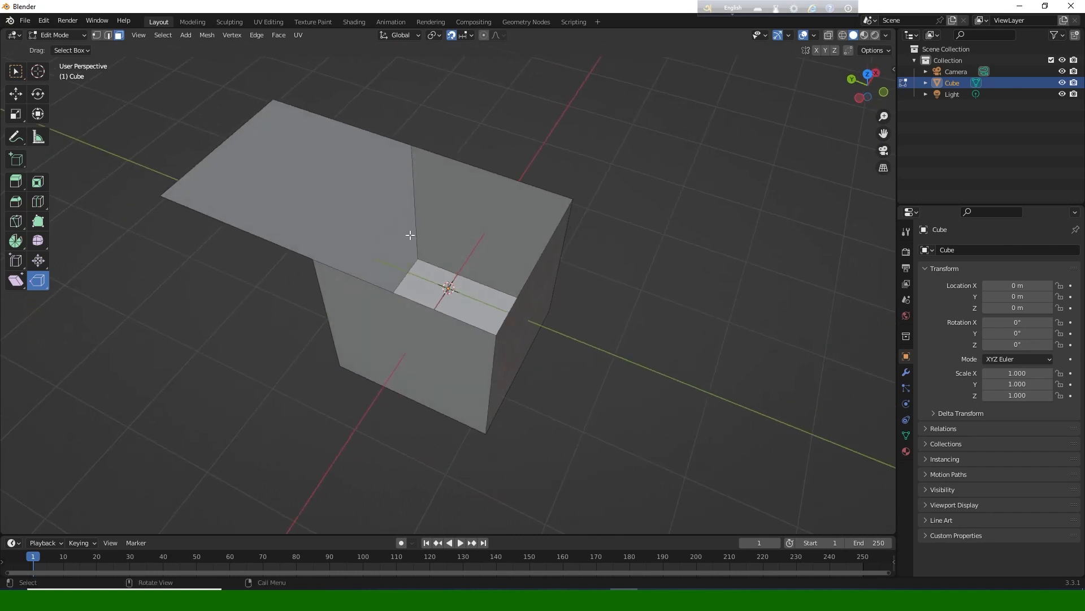
Try to extend the open cube's upper edge on its negative X side with Rip Edge.
click(281, 192)
middle_drag(441, 236, 533, 291)
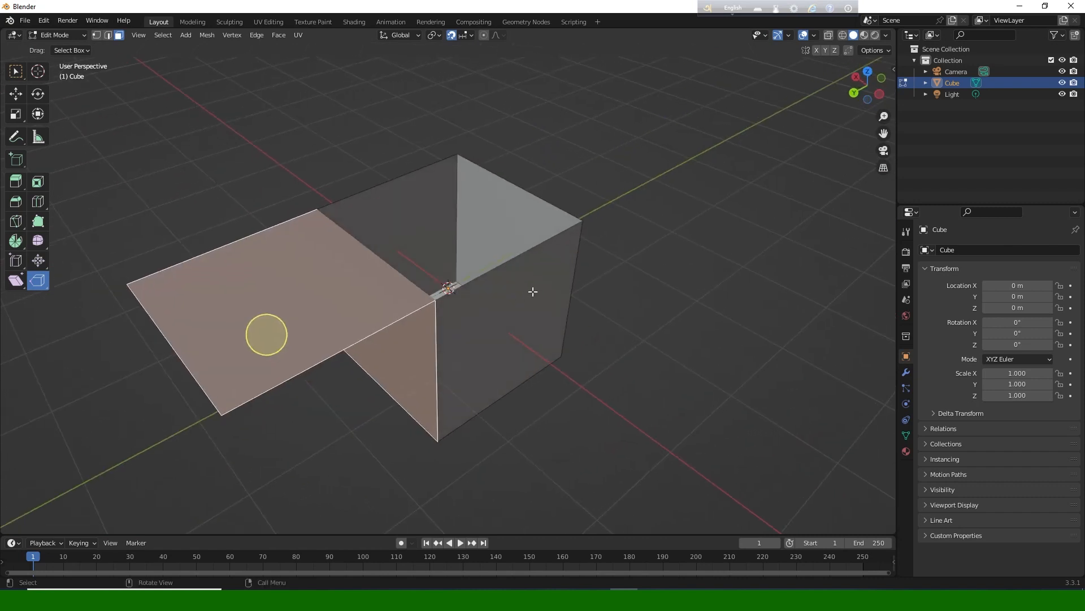
click(494, 272)
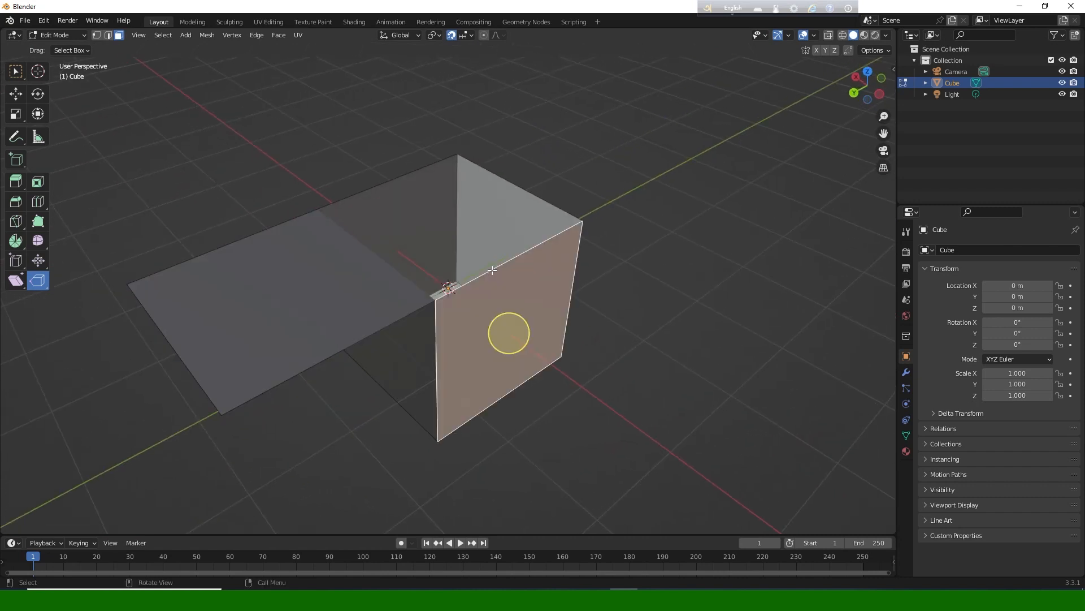
click(108, 35)
middle_drag(531, 236, 589, 253)
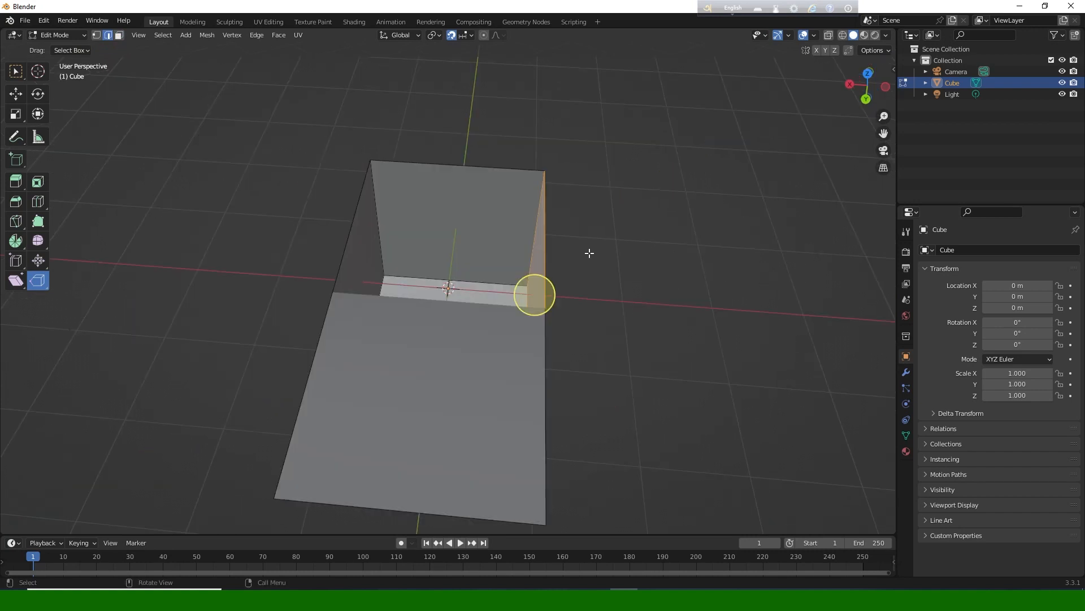
click(544, 232)
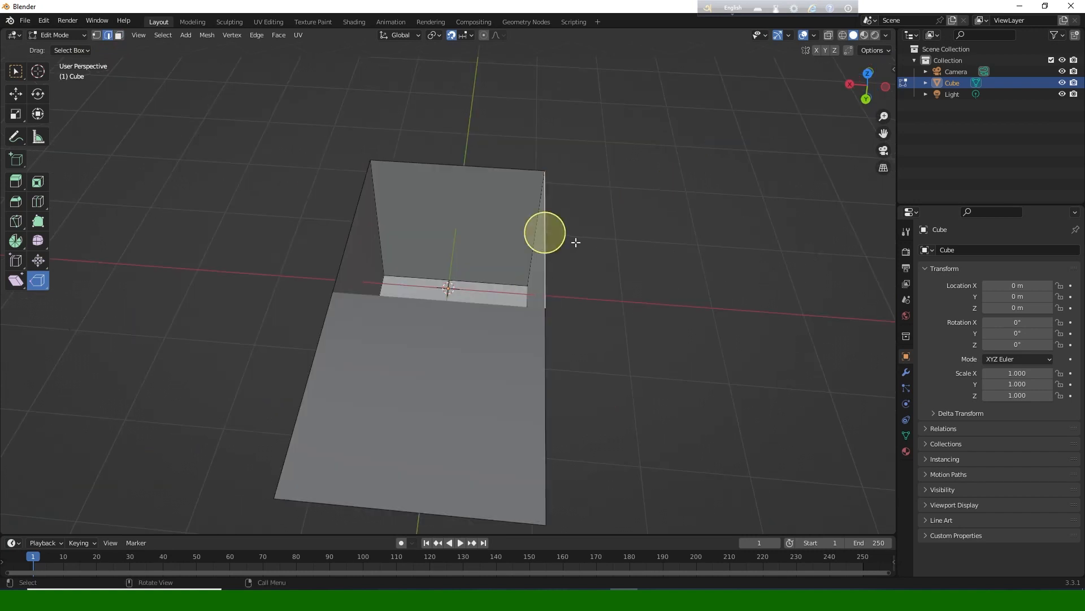
middle_drag(631, 232, 581, 213)
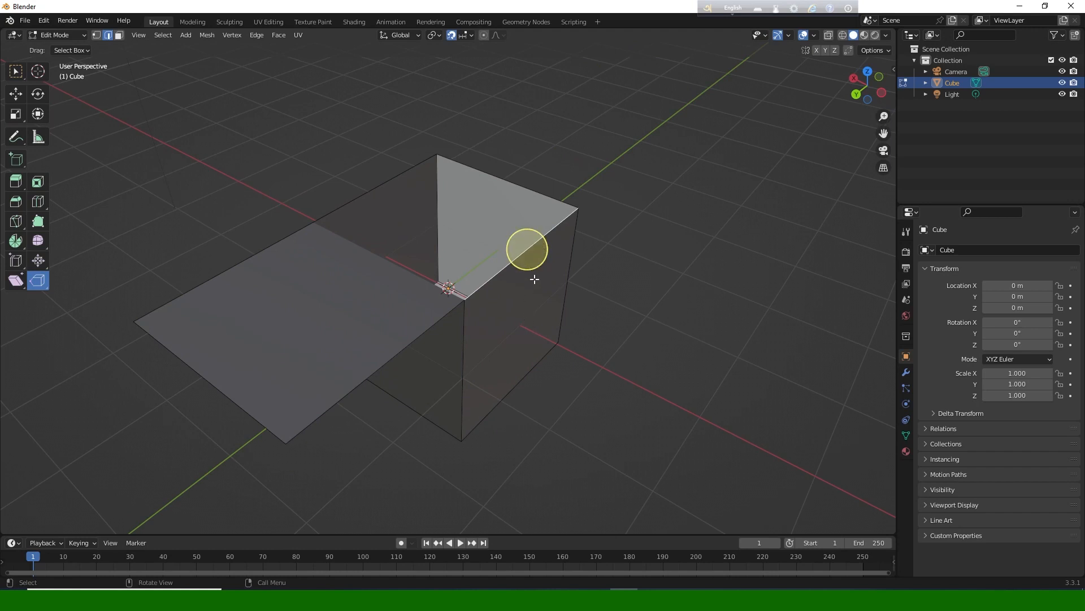
drag(532, 259, 578, 275)
middle_drag(610, 272, 735, 327)
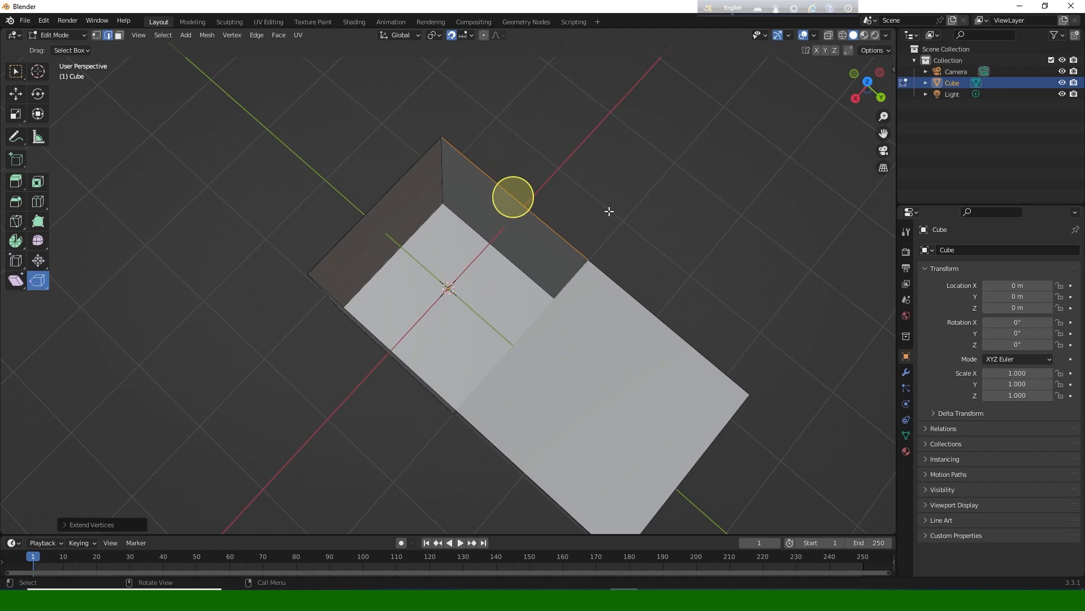
In top orthographic view, extend the open cube's negative X, positive X and negative Y upper edges outward by one cube length each.
key(KP_7)
click(362, 286)
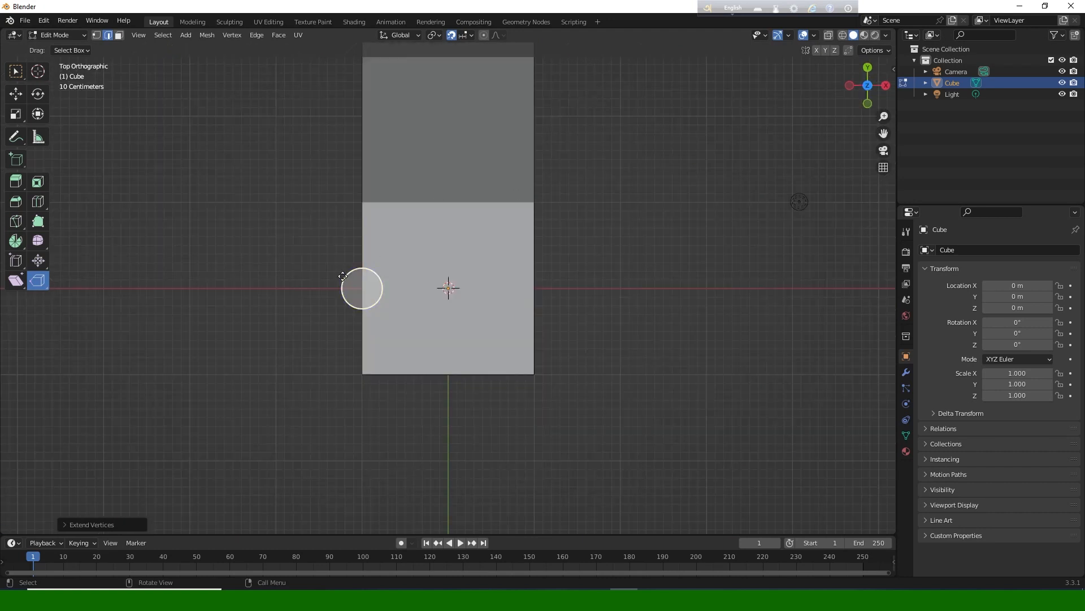
key(g)
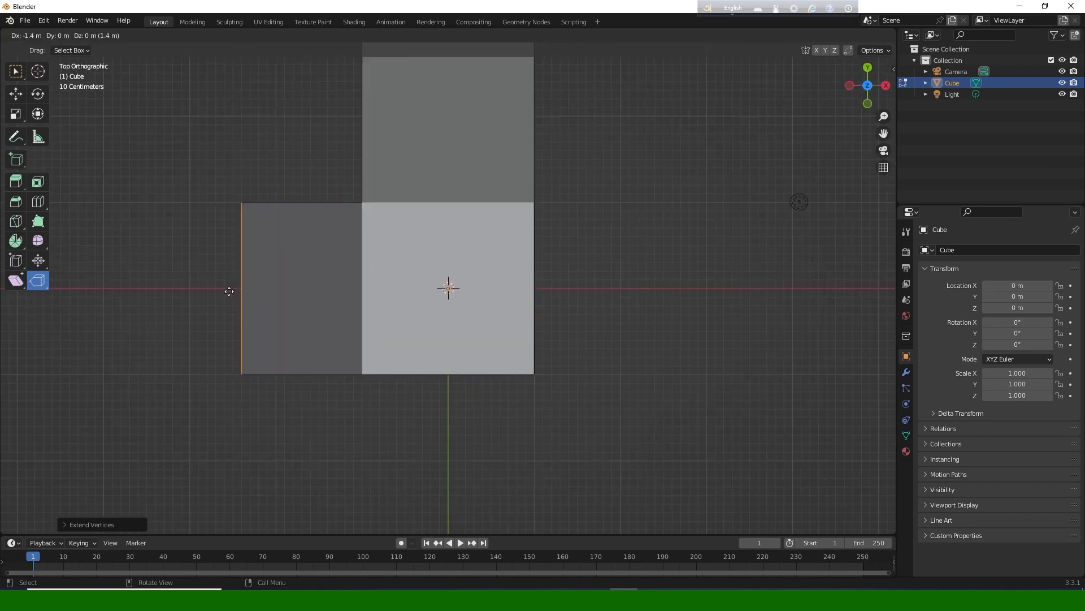
click(190, 288)
click(534, 288)
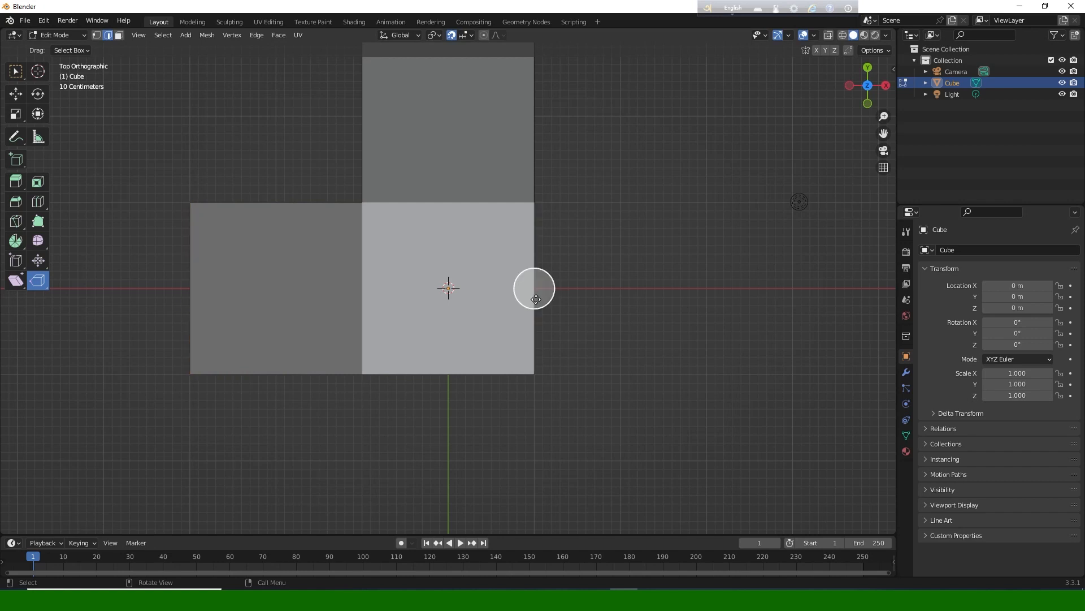
key(e)
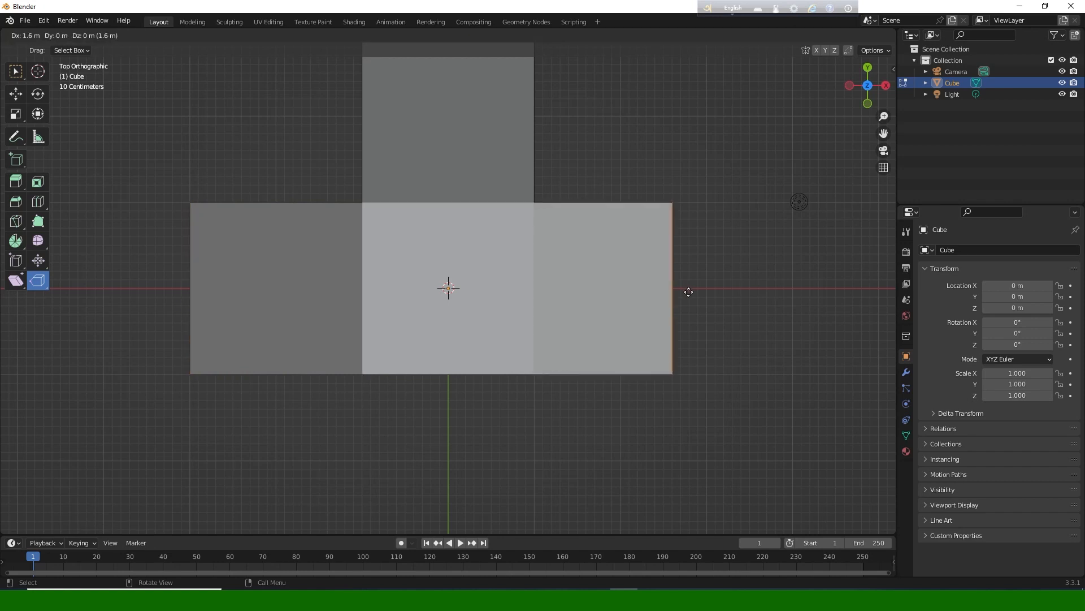
click(706, 288)
click(450, 373)
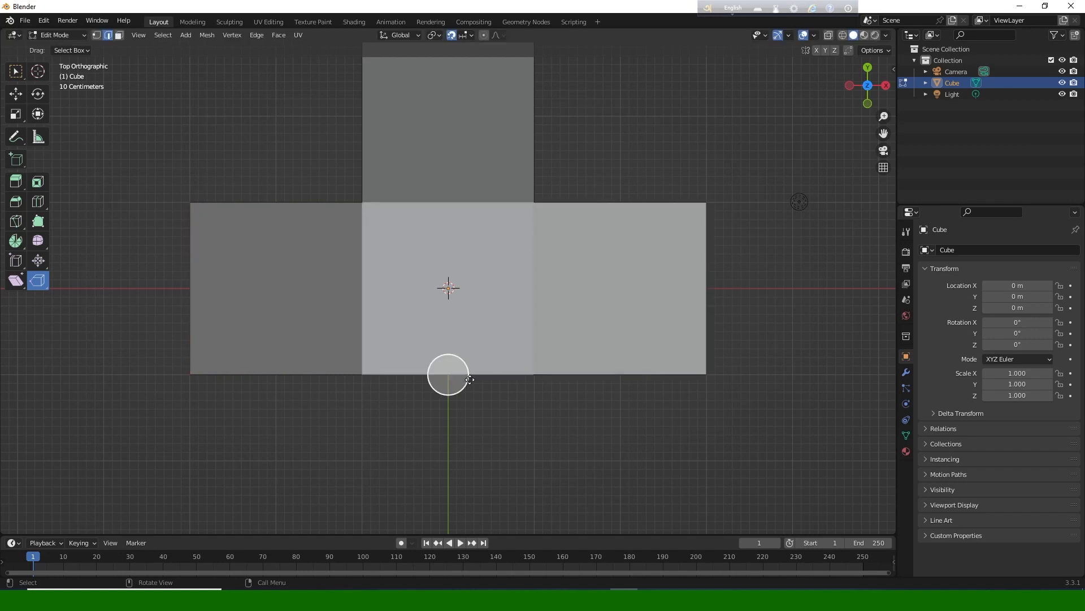
key(e)
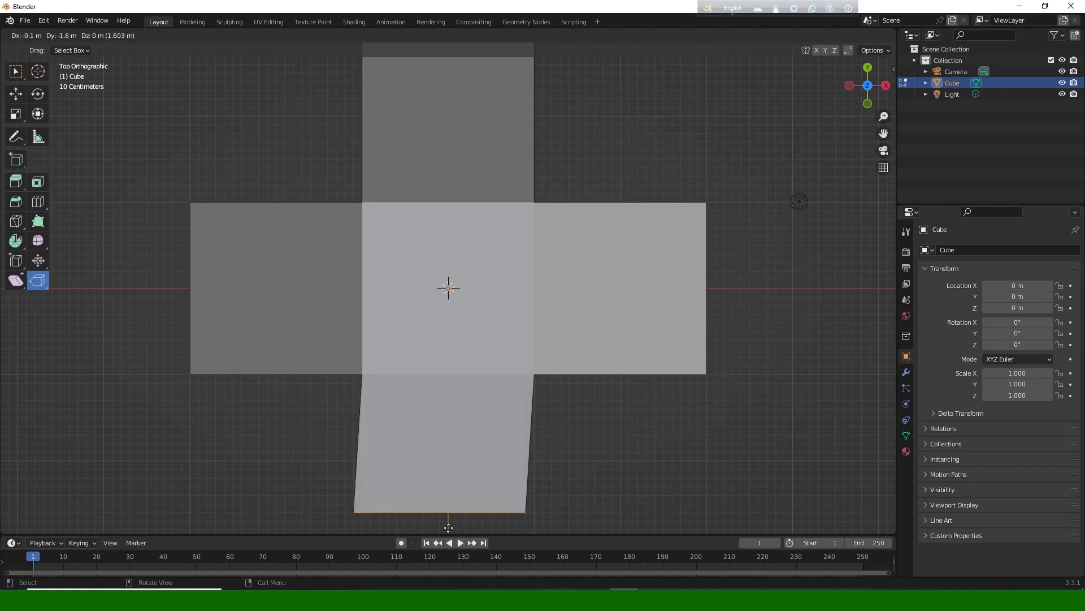
click(448, 530)
middle_drag(576, 94, 498, 197)
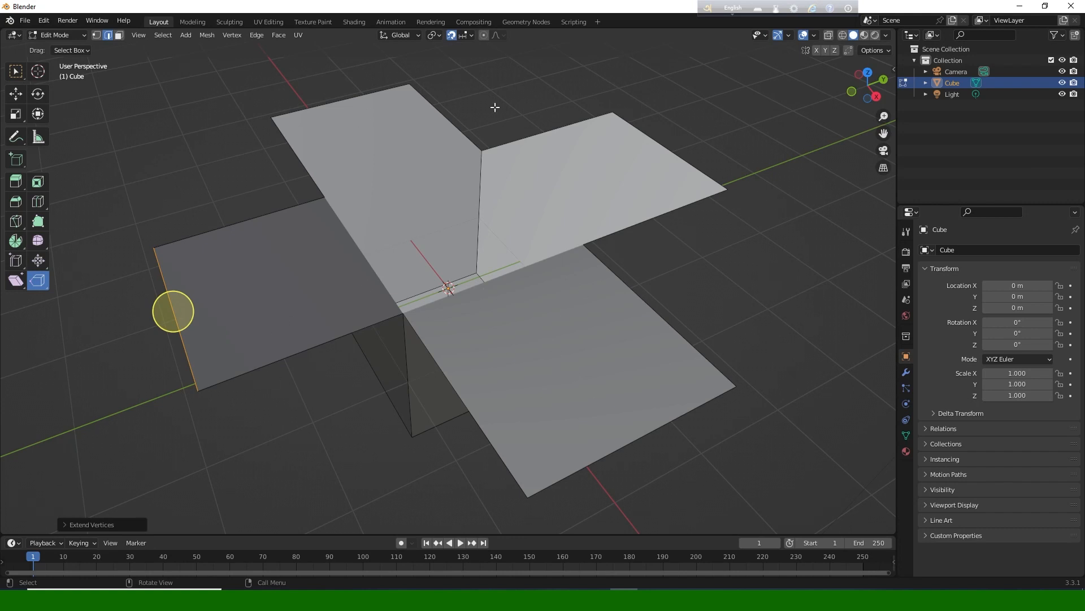
With snapping turned off, select the outer edges of all four flaps and move them straight down along Z.
click(451, 36)
middle_drag(559, 298, 567, 306)
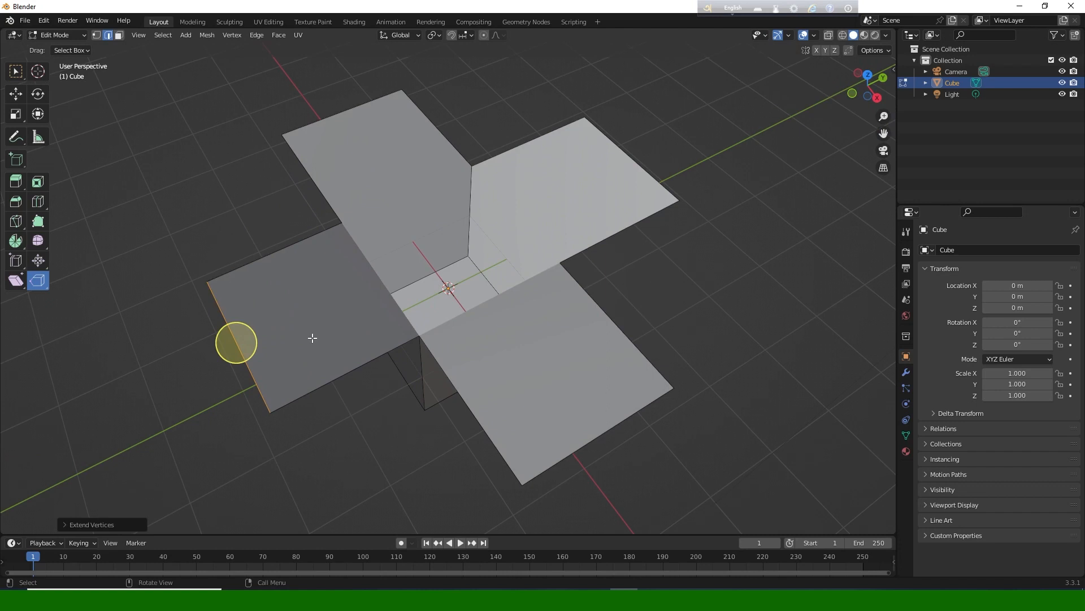
click(16, 71)
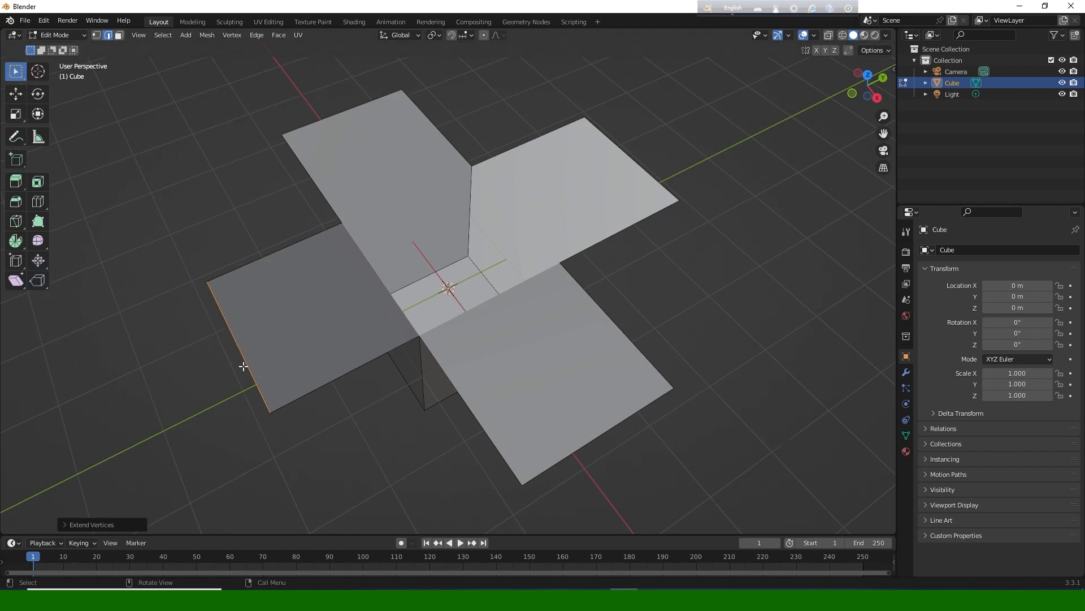
shift+click(600, 436)
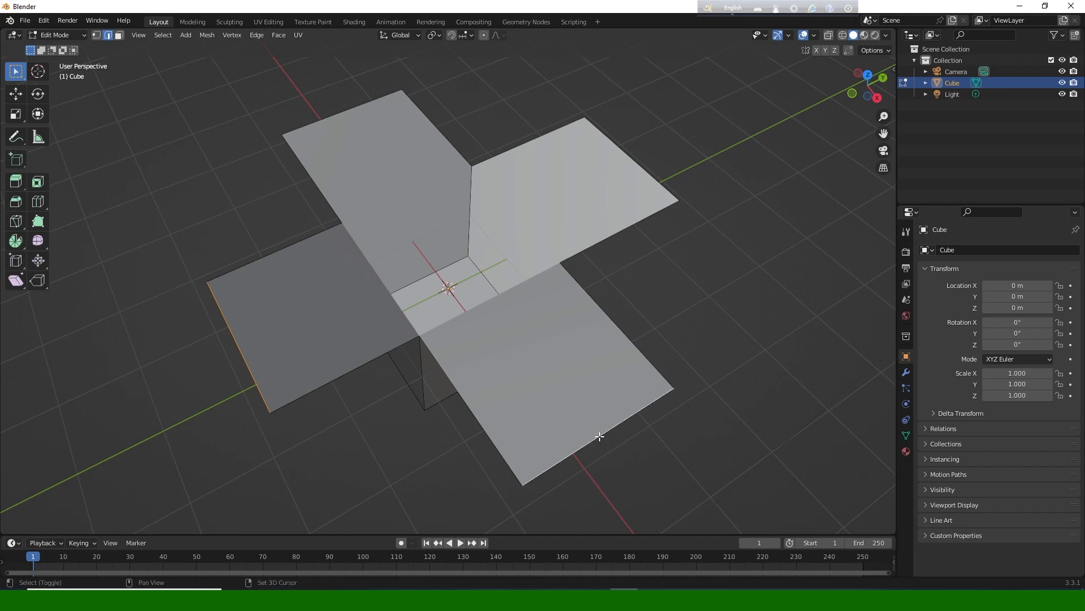
shift+click(637, 163)
shift+click(323, 118)
shift+click(244, 360)
shift+click(244, 363)
middle_drag(666, 271, 574, 251)
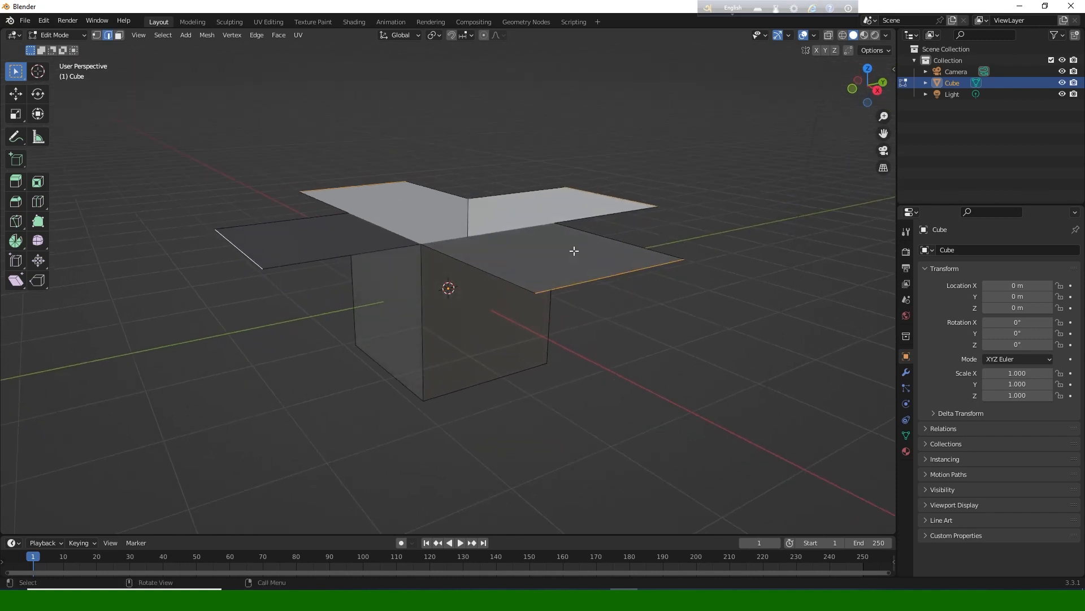
click(16, 93)
drag(454, 164, 453, 254)
middle_drag(452, 255, 626, 323)
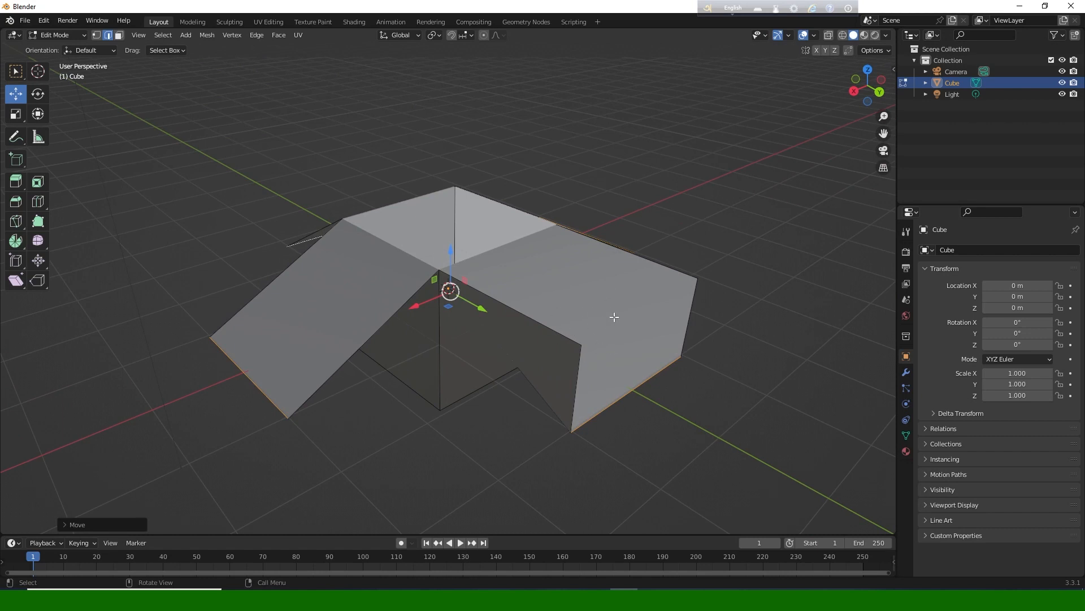
Replace the flapped mesh with a plain cube that has its top face removed.
click(118, 35)
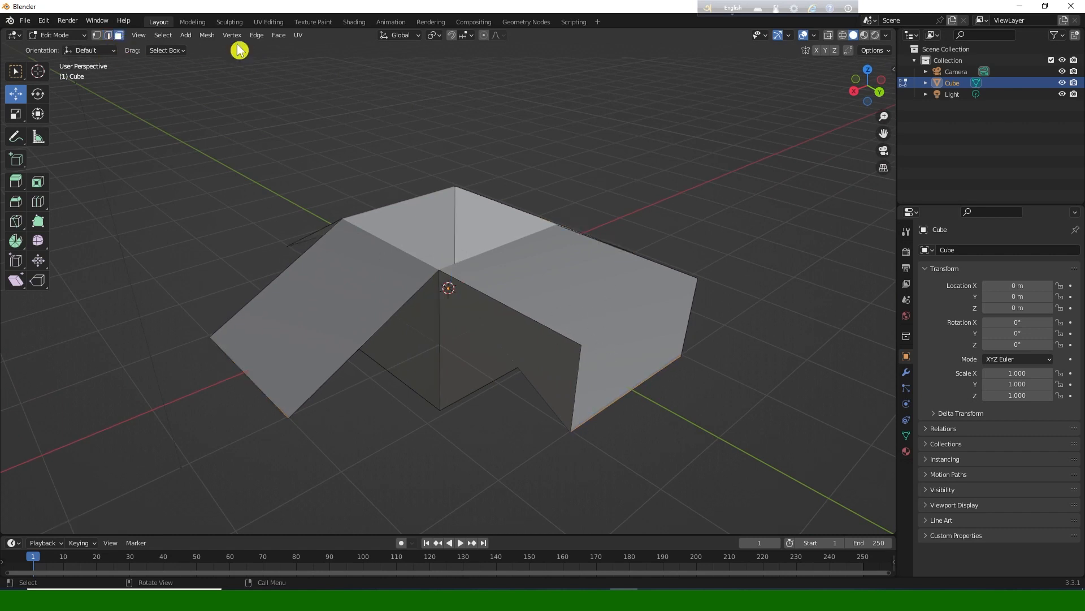
click(543, 320)
key(x)
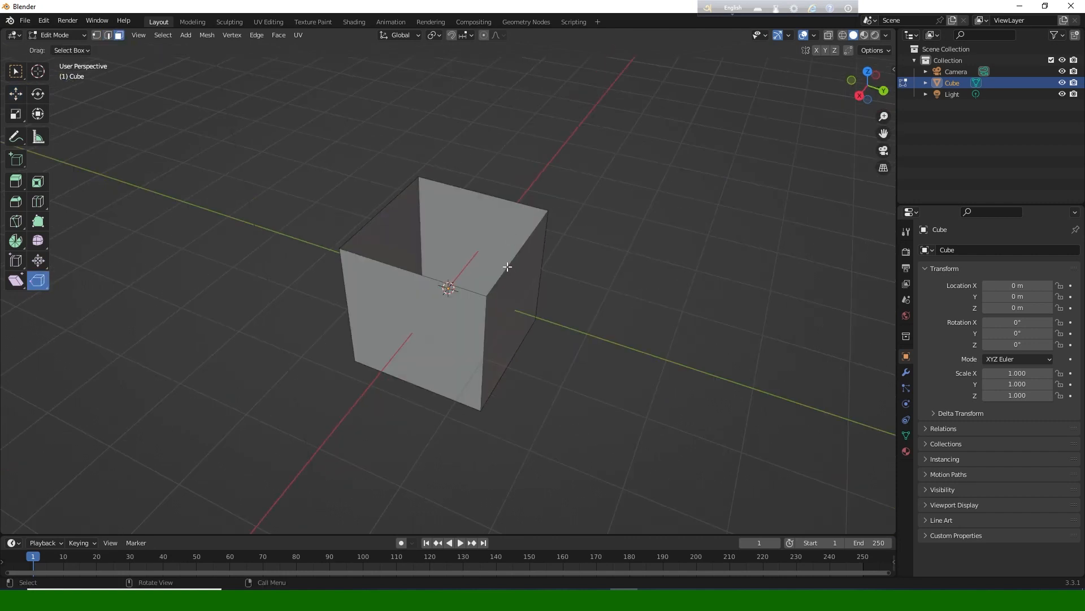
In edge selection and top view, extend the open cube's positive Y and positive X upper edges outward with Rip Edge by about one cube length.
click(514, 310)
click(108, 35)
click(520, 250)
key(KP_7)
click(448, 216)
key(e)
click(523, 287)
key(e)
ctrl+drag(690, 294, 676, 288)
Extend the upper edges on the negative Y and negative X sides outward by about one cube length to complete four flaps.
click(448, 360)
ctrl+drag(452, 374, 456, 519)
click(377, 288)
ctrl+drag(362, 291, 215, 286)
middle_drag(540, 285, 612, 215)
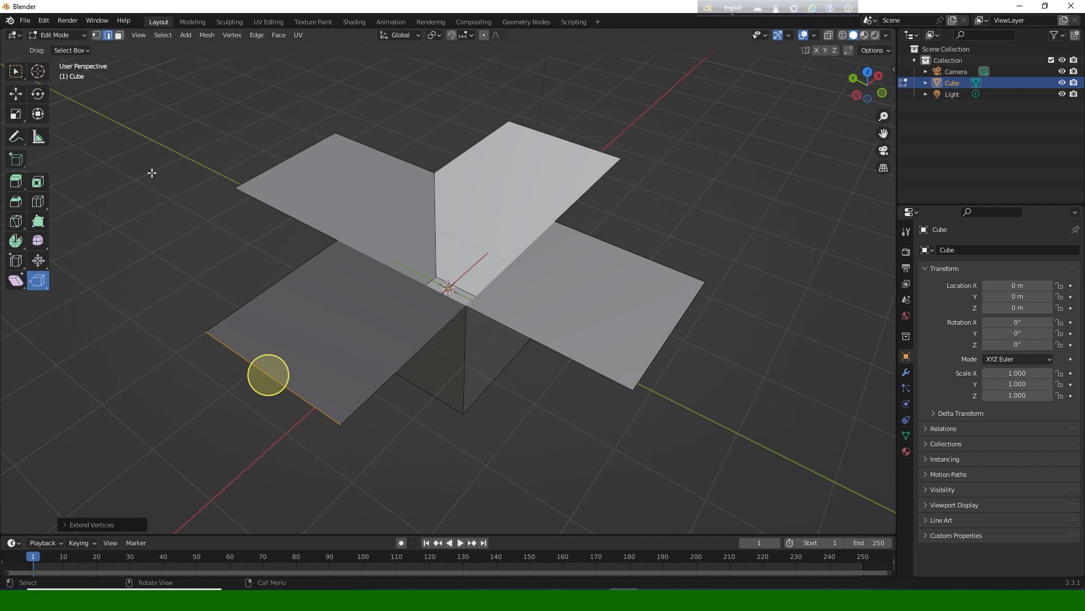
Select the outer edges of the four new flaps and lower them along Z so the flaps slope downward.
click(16, 71)
click(108, 35)
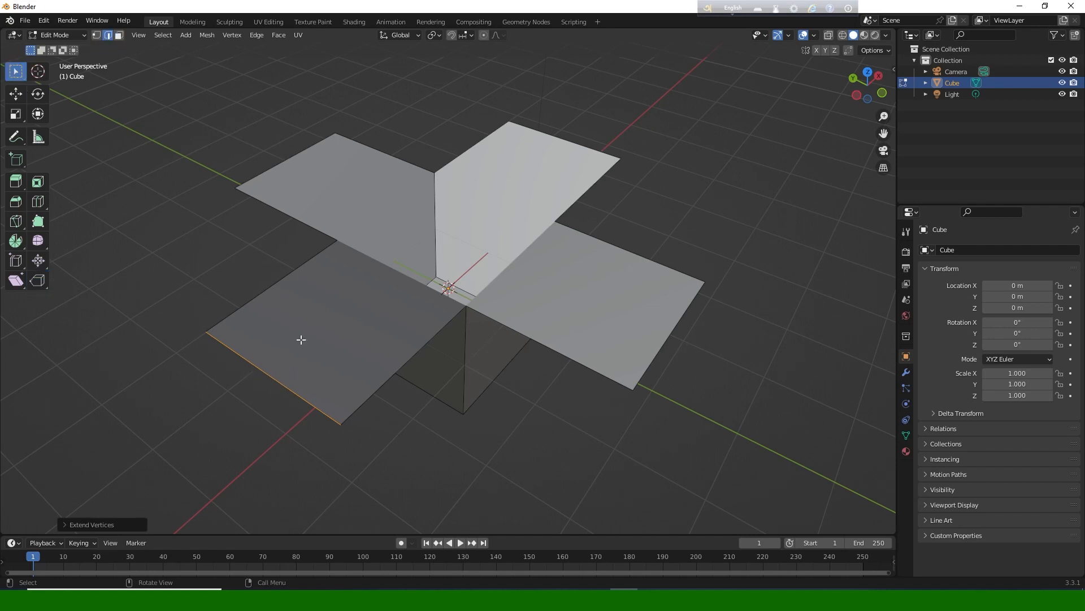
shift+click(660, 353)
shift+click(586, 148)
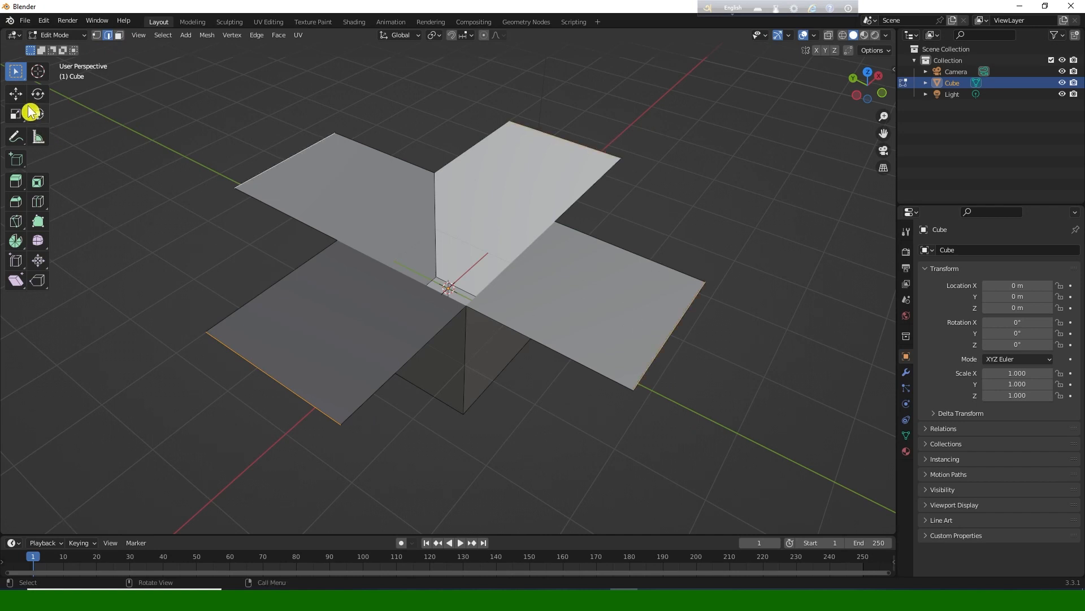
click(15, 94)
drag(449, 191, 445, 242)
mouse_move(676, 255)
middle_down()
mouse_move(672, 210)
mouse_move(685, 274)
middle_up()
scroll(671, 210, down, 3)
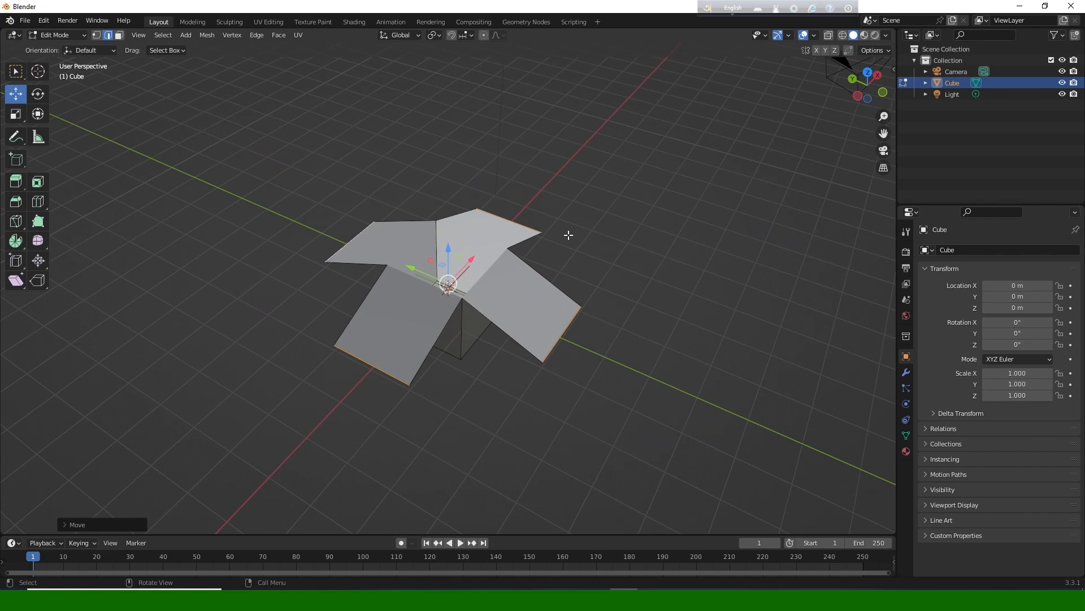
Add a new cube to the mesh and move it along negative Y, clear of the flapped box, then deselect it.
key(shift+a)
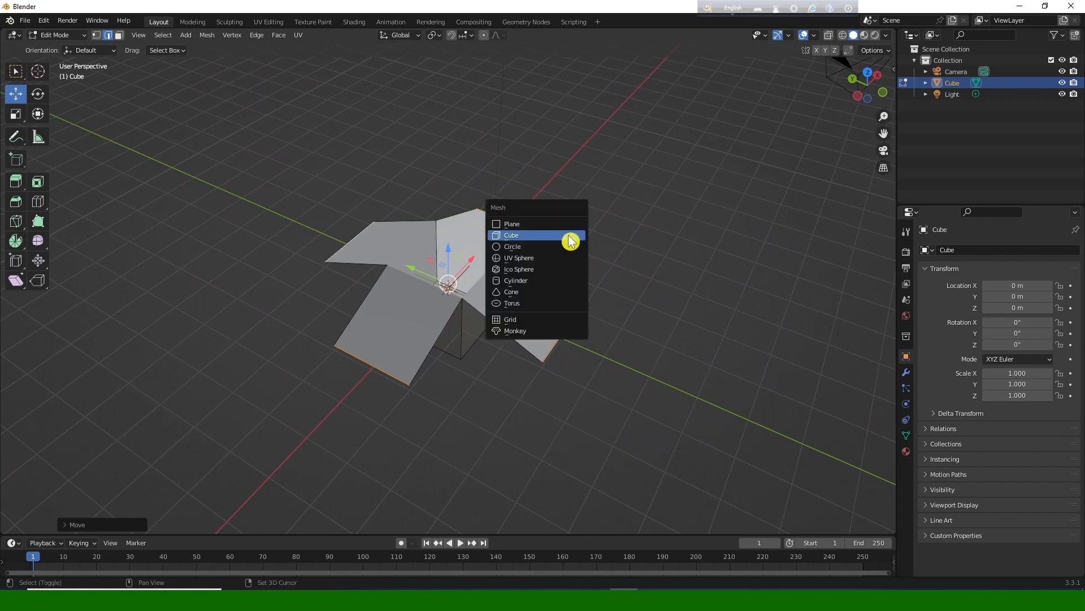
click(532, 237)
key(g)
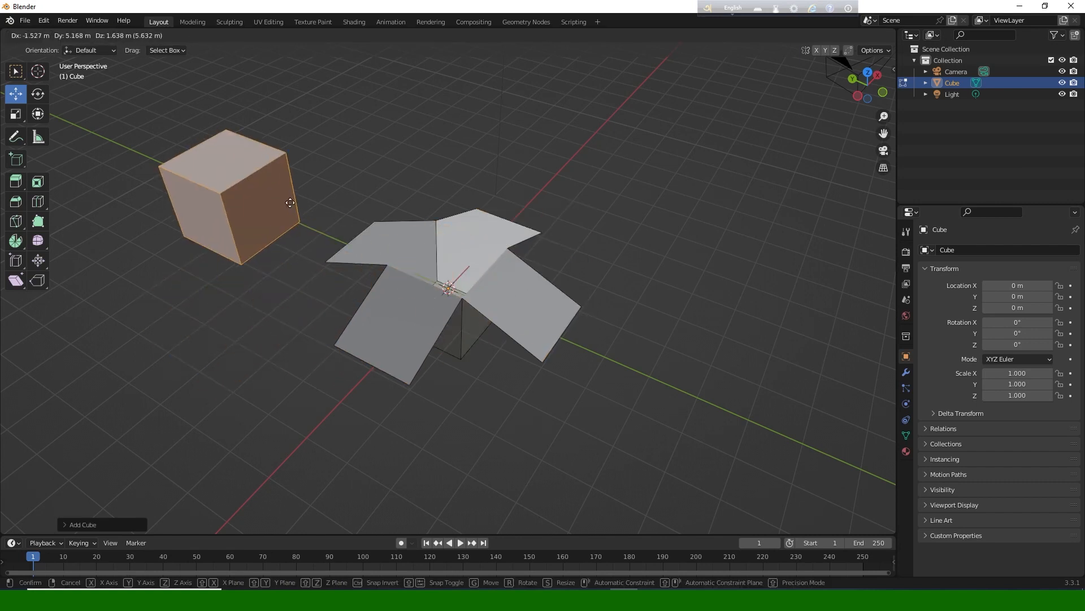
key(y)
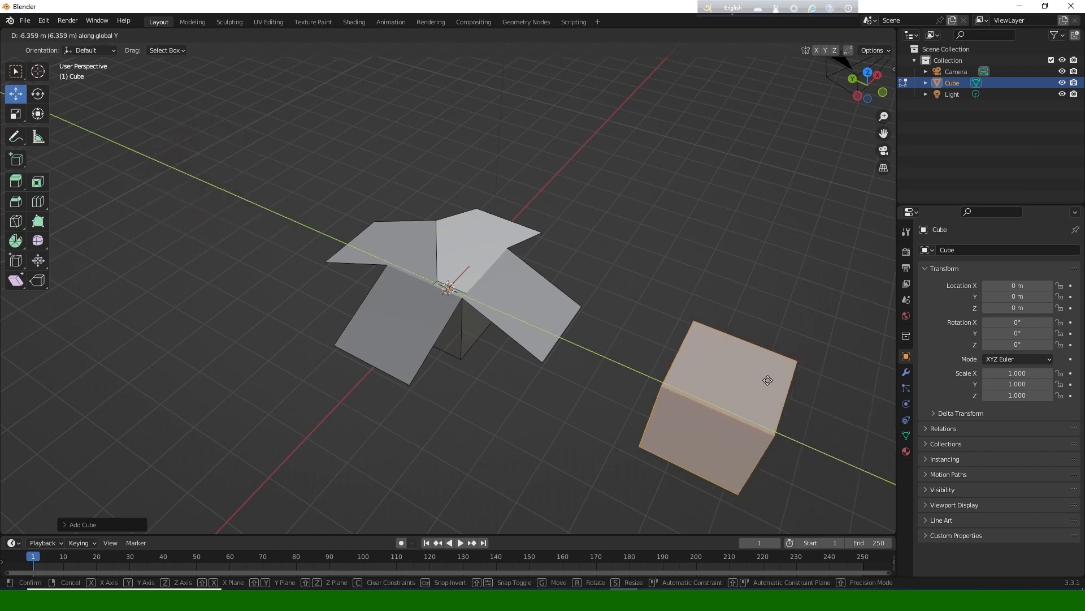
click(734, 369)
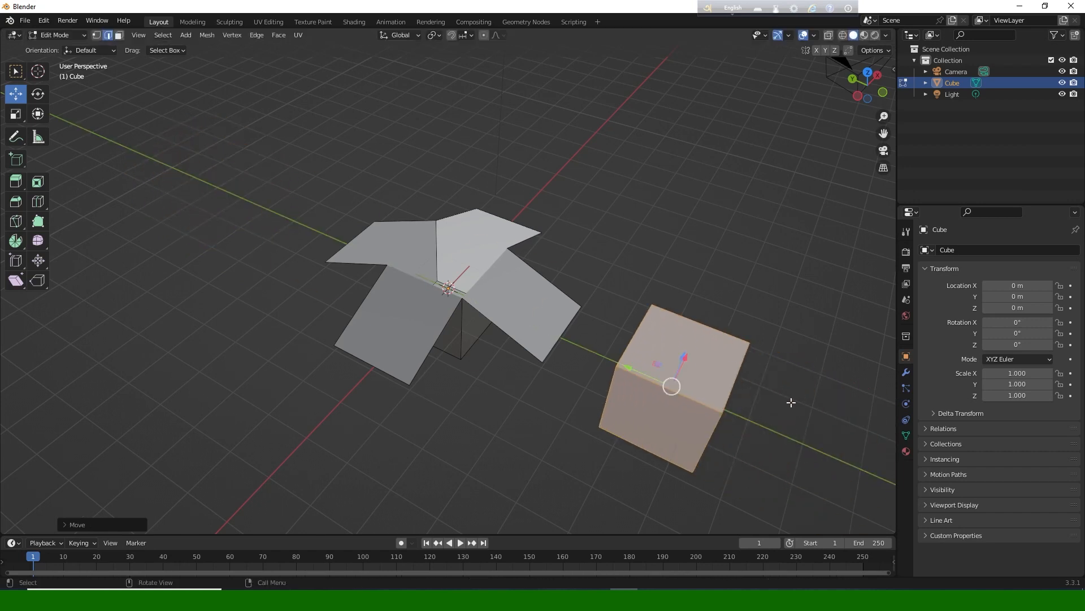
key(KP_Decimal)
scroll(435, 191, down, 3)
click(434, 192)
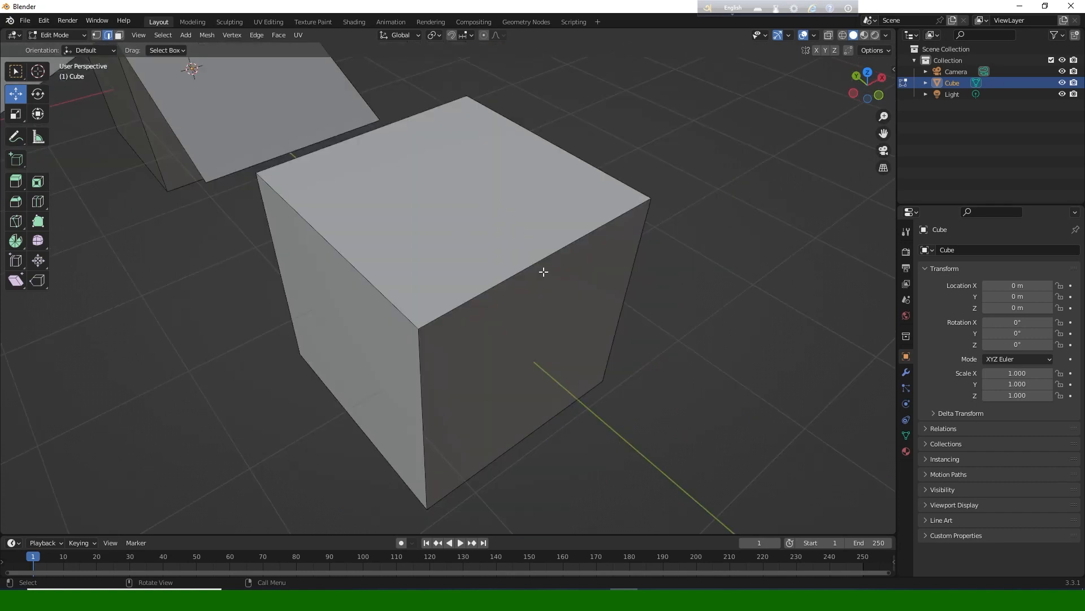
middle_drag(439, 146, 490, 190)
In face selection, split the new cube's top face from its sides, try moving it away and cancel that move.
key(ctrl+r)
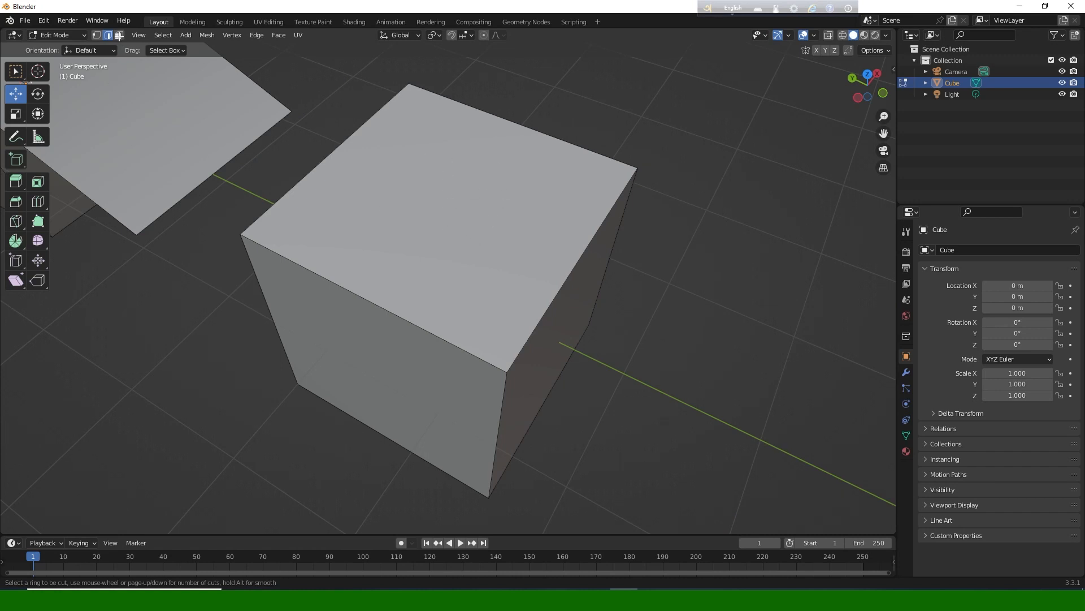
key(Escape)
click(15, 71)
key(3)
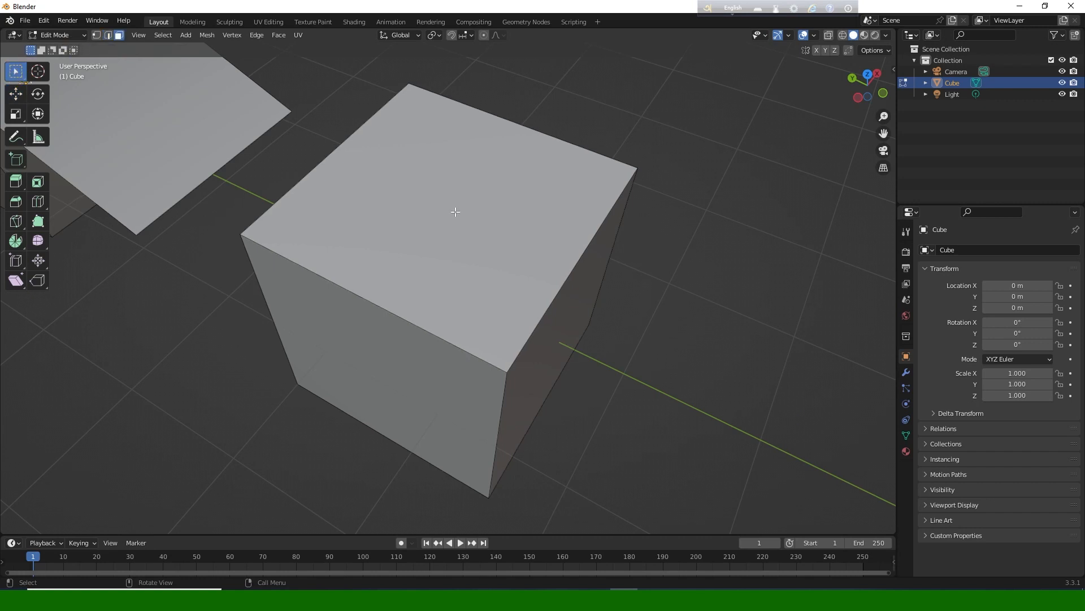
click(456, 209)
scroll(456, 213, down, 3)
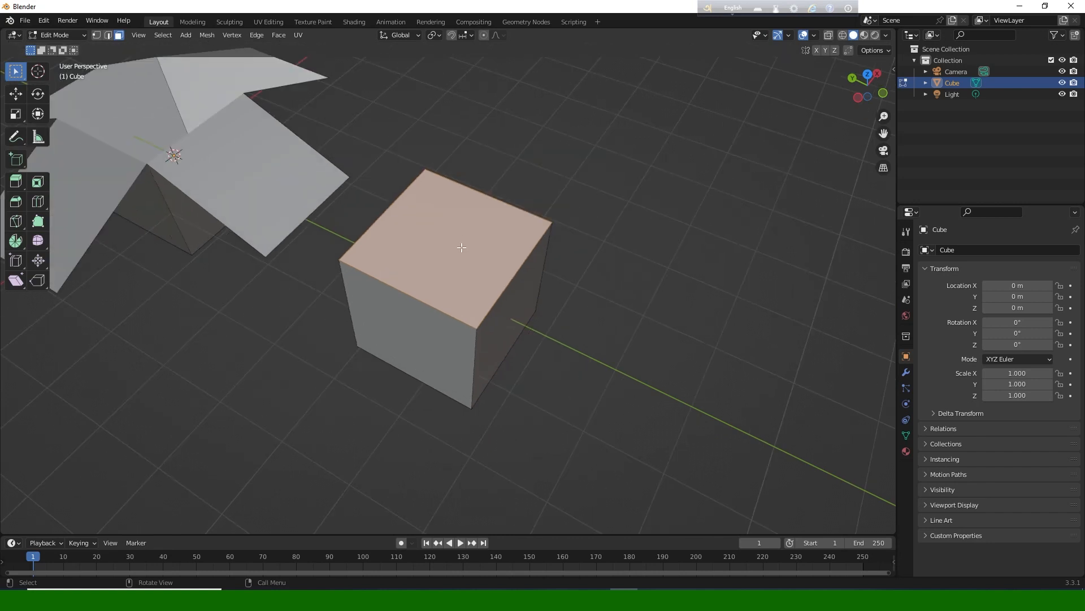
key(g)
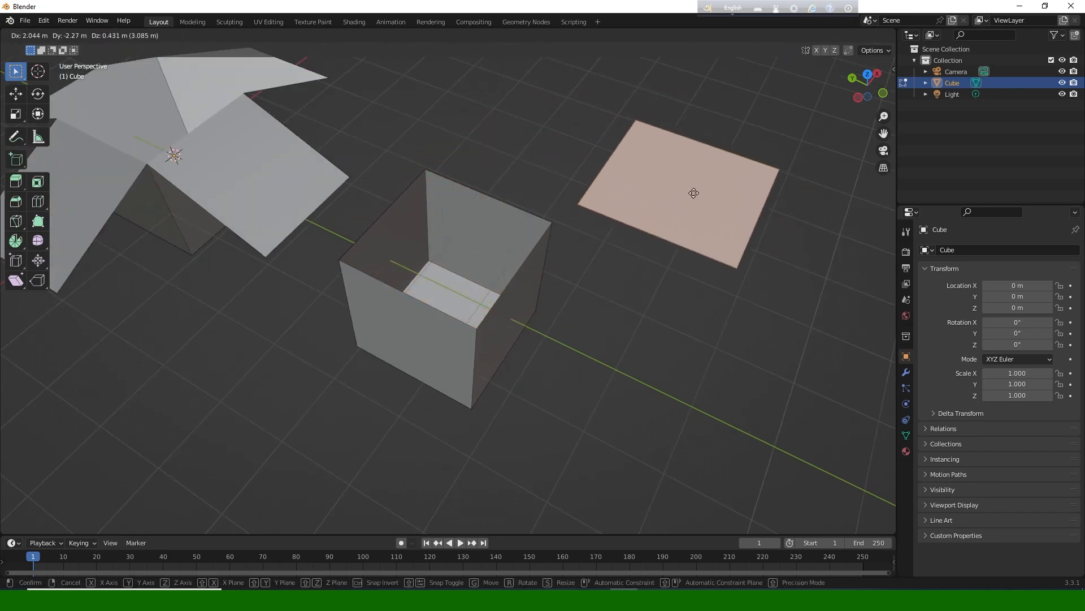
key(Escape)
scroll(447, 225, up, 3)
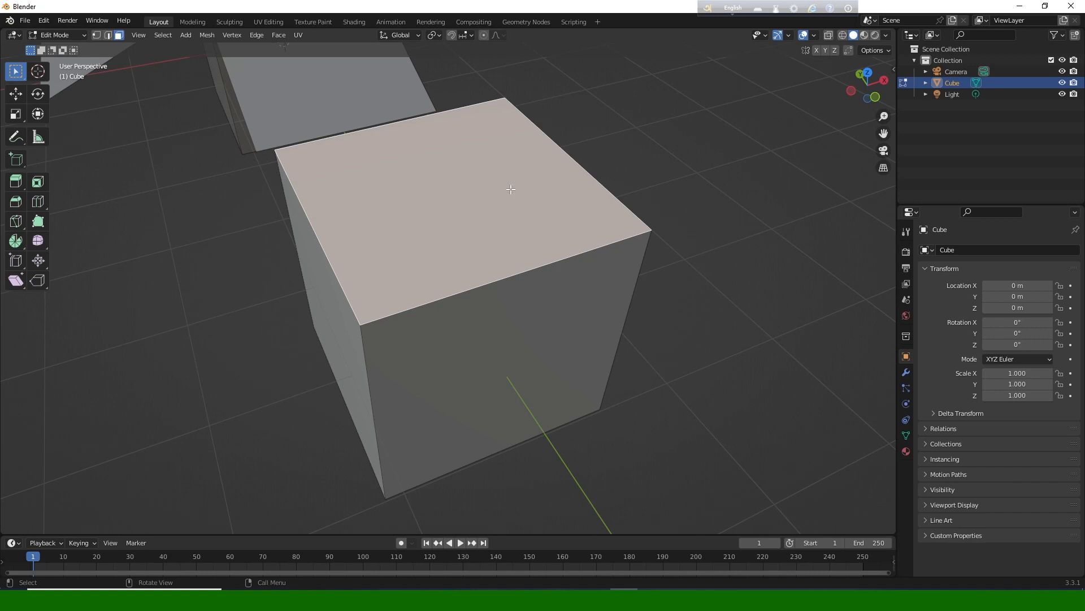
Add one centred loop cut running along Y across the split top face.
key(ctrl+r)
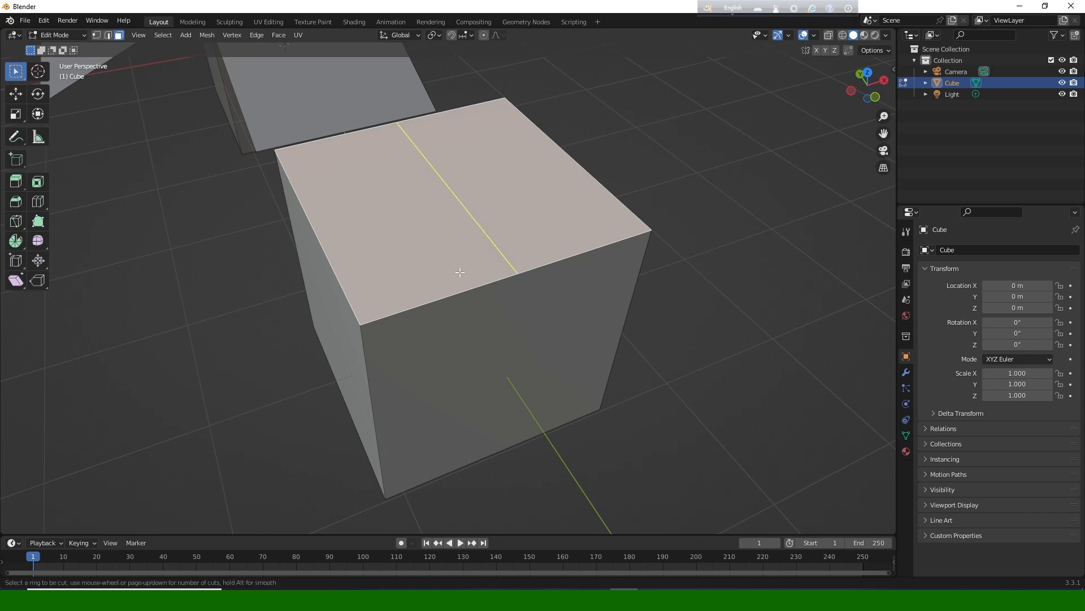
click(459, 272)
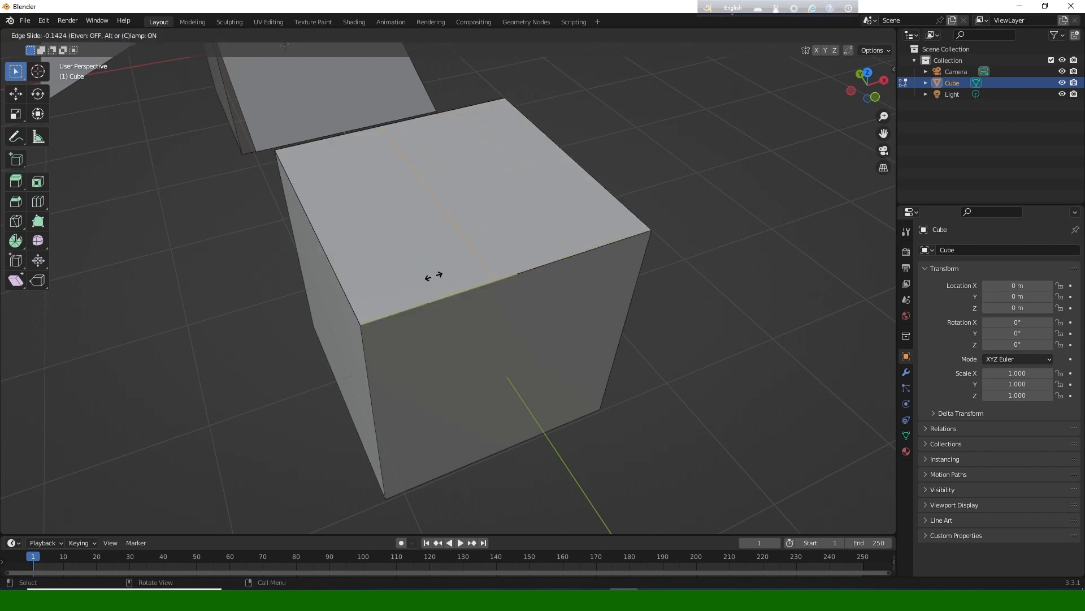
click(396, 295)
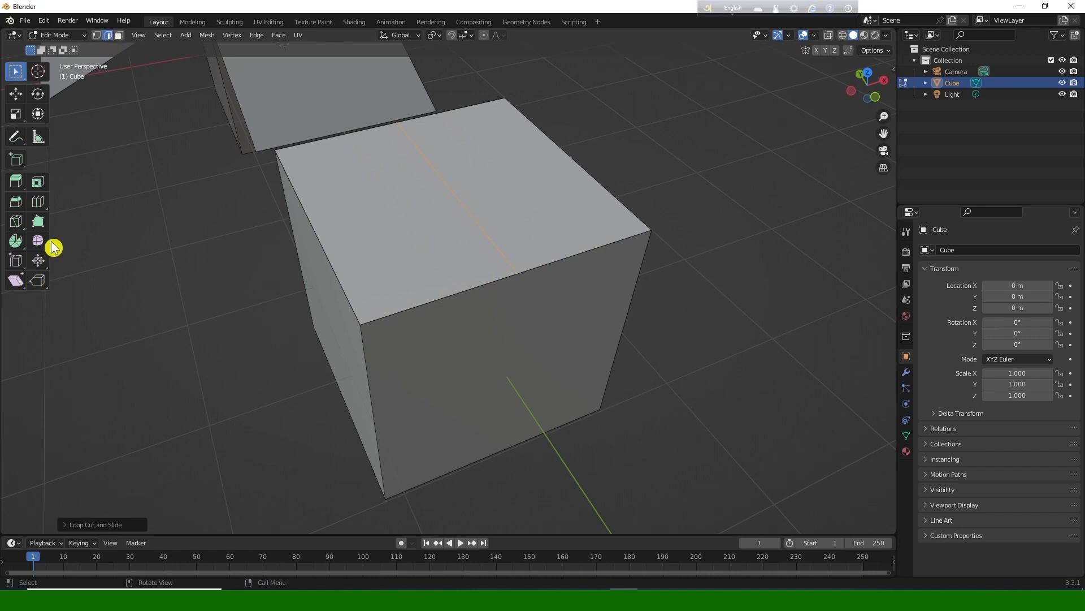
Use Rip Region on the top face's centre edge to pull the negative X half open like a raised lid.
click(45, 283)
drag(38, 280, 90, 290)
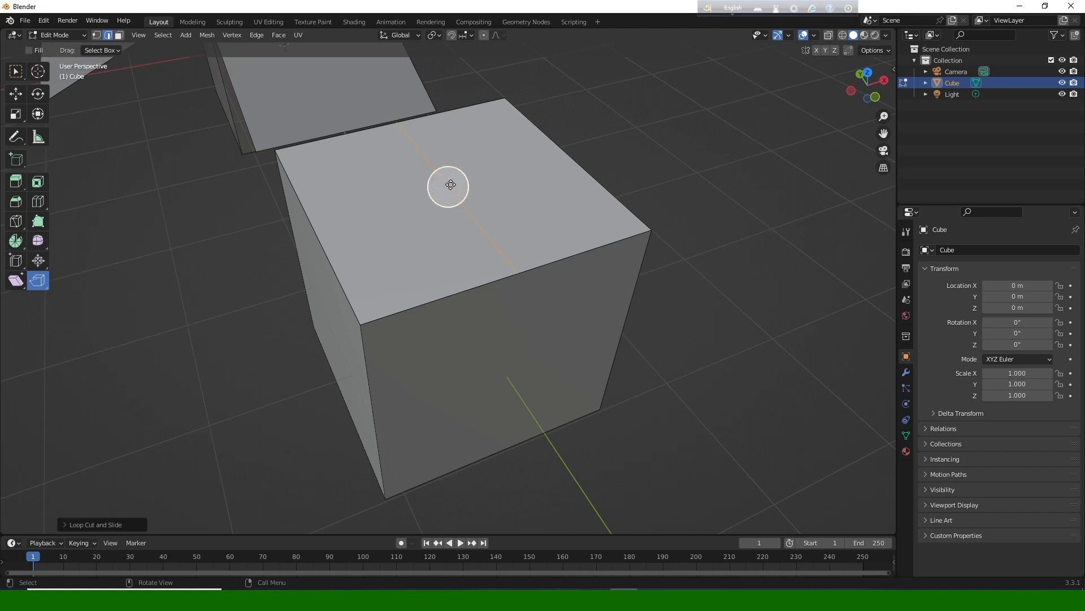
drag(456, 177, 417, 151)
middle_drag(417, 150, 455, 152)
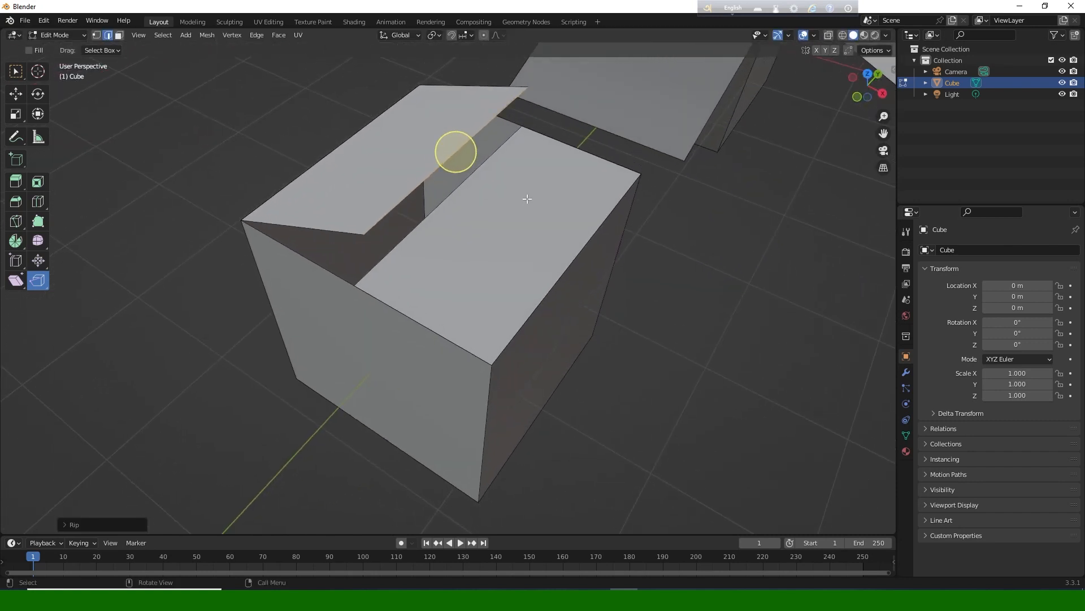